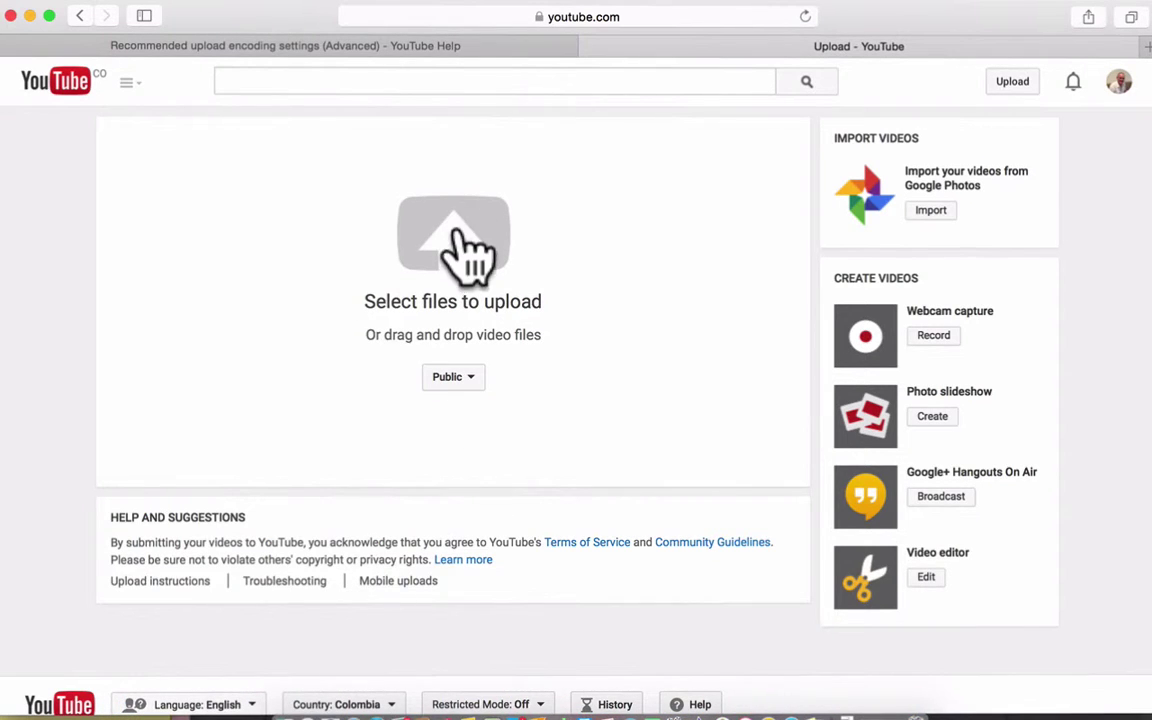
- Upload the video file How to create a youtube account.mp4 from the Video blog 029 folder inside Blog Videos
{"action": "left_click", "coordinate": [441, 269]}
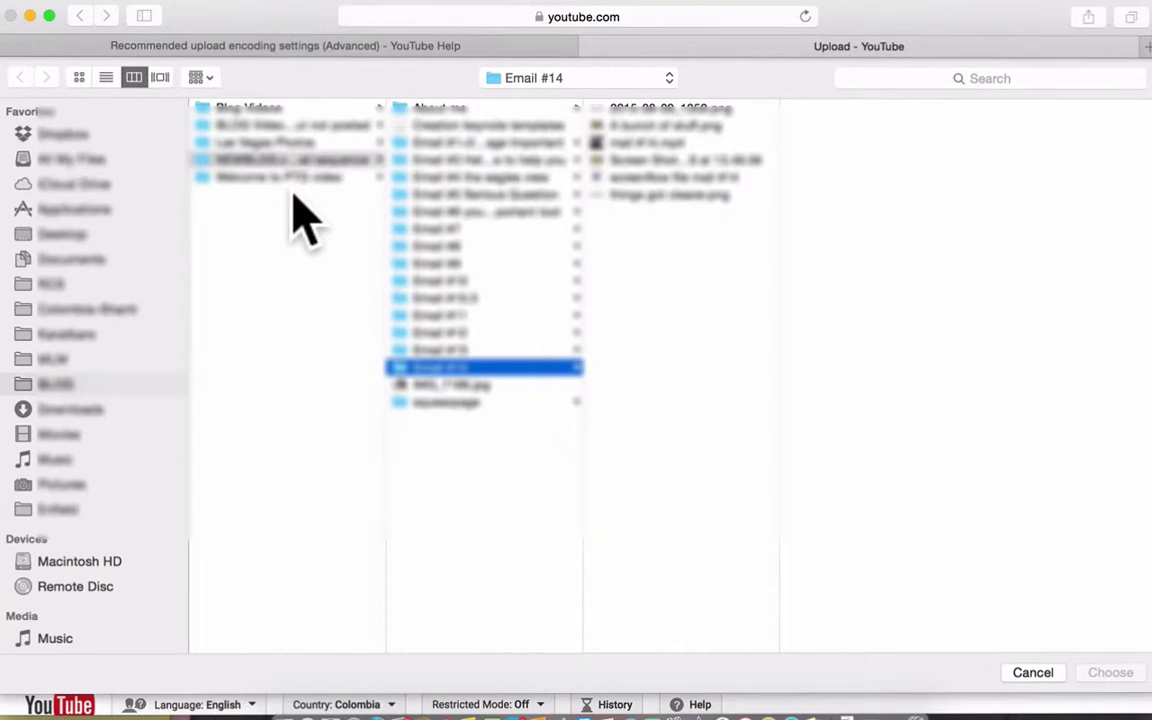
{"action": "left_click", "coordinate": [215, 108]}
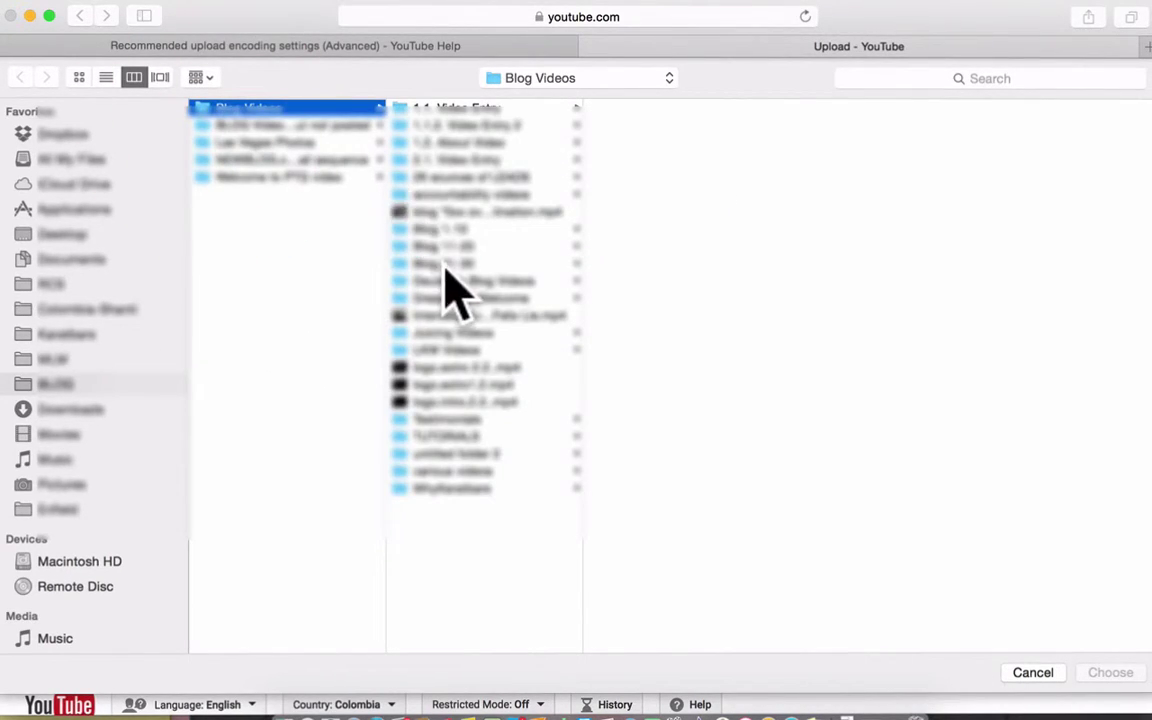
{"action": "left_click", "coordinate": [447, 264]}
{"action": "left_click", "coordinate": [646, 229]}
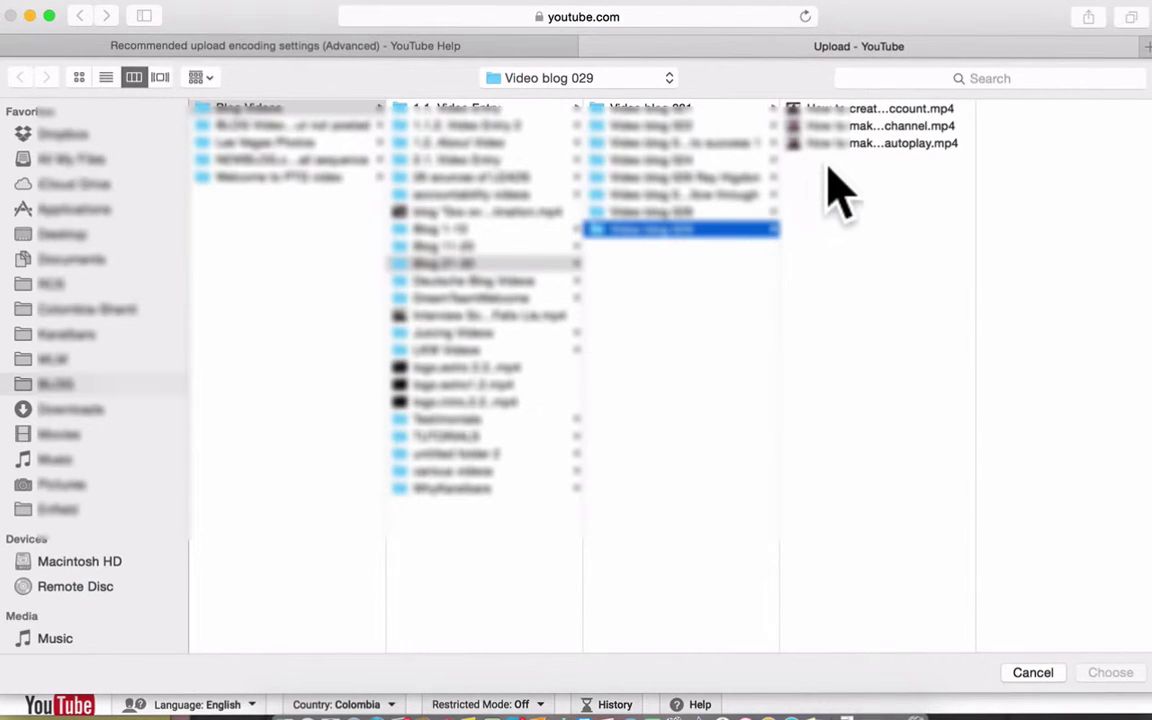
{"action": "left_click", "coordinate": [855, 110]}
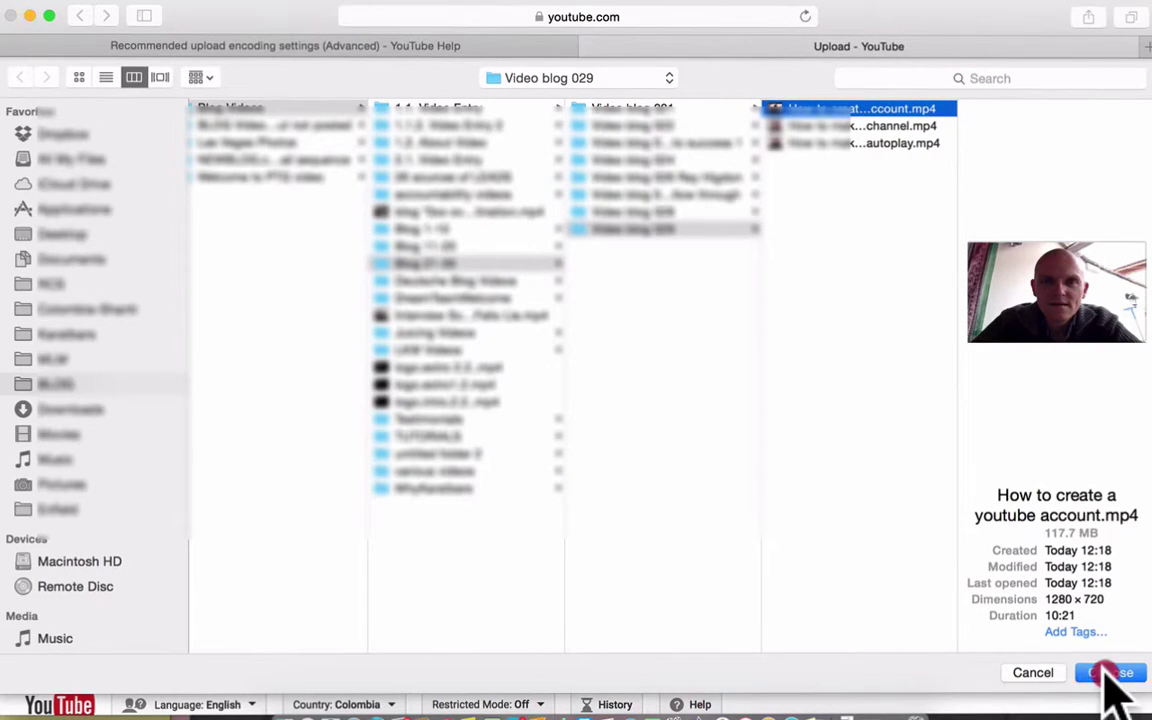
{"action": "left_click", "coordinate": [1113, 677]}
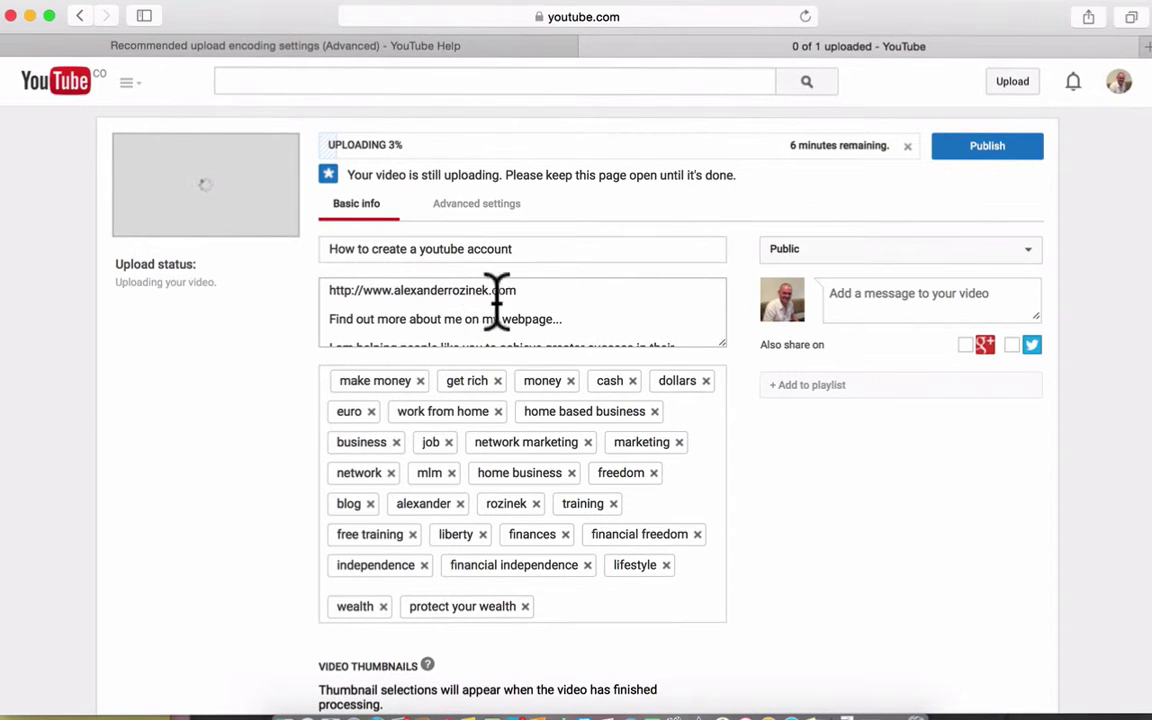
- Try the Unlisted and Private privacy settings for the video and return it to Public
{"action": "left_click", "coordinate": [788, 263]}
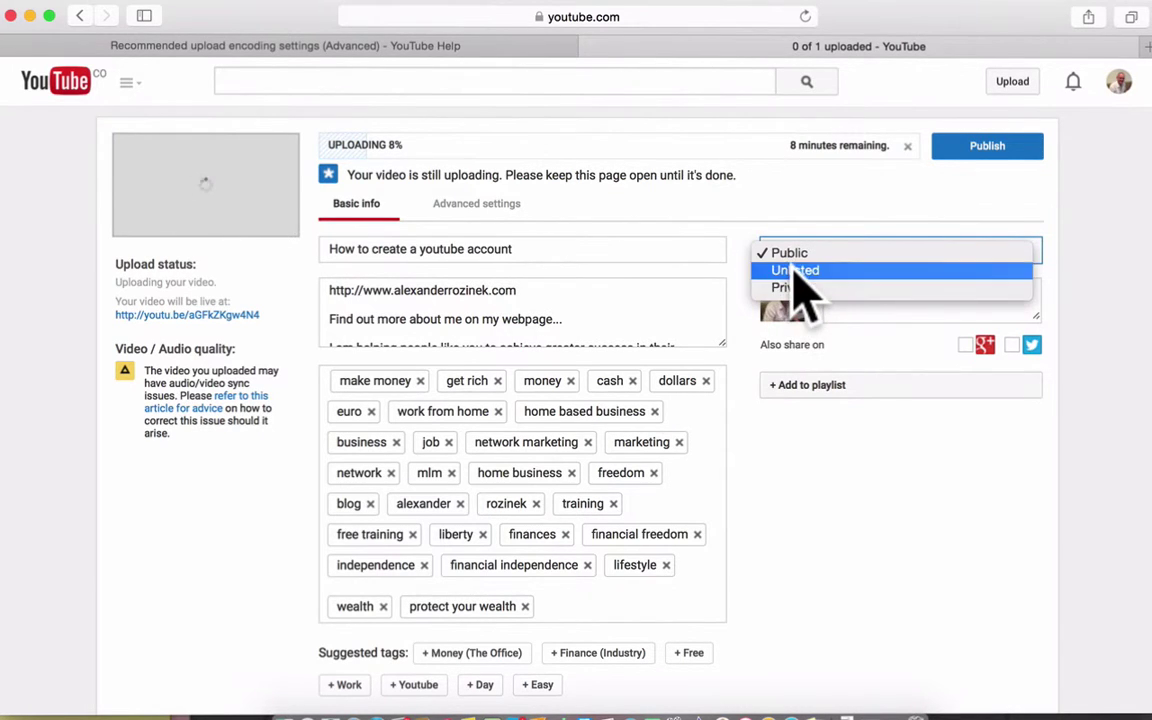
{"action": "left_click", "coordinate": [795, 270]}
{"action": "left_click", "coordinate": [805, 252]}
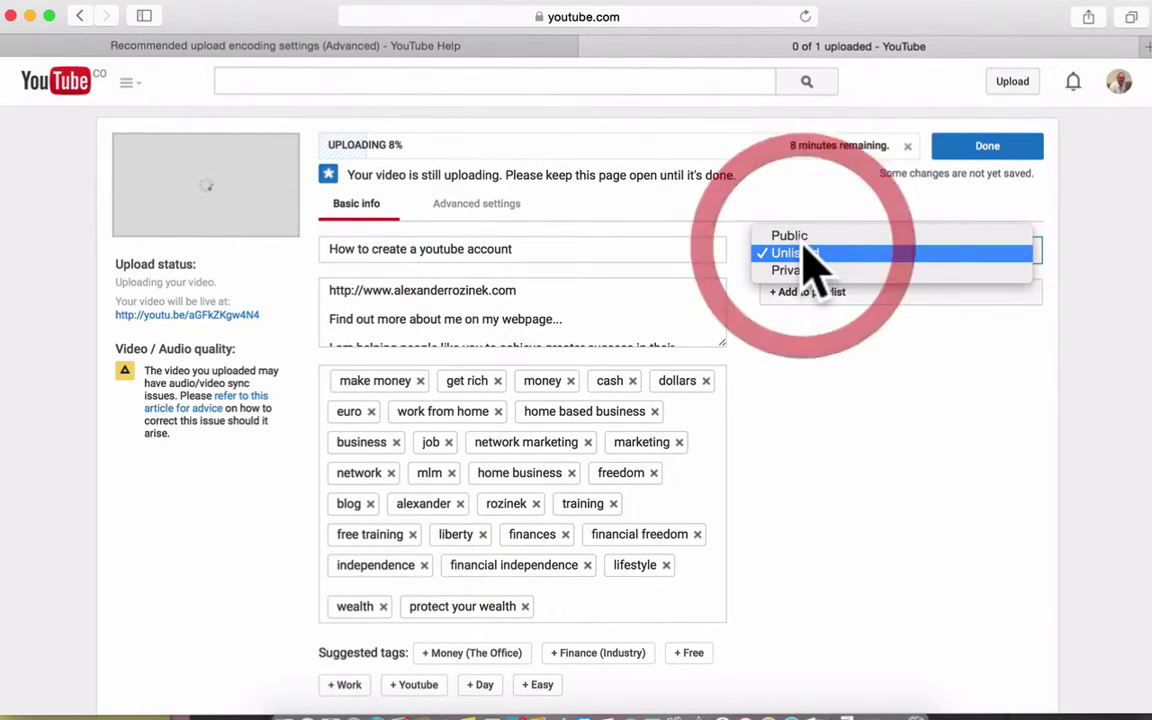
{"action": "left_click", "coordinate": [792, 270]}
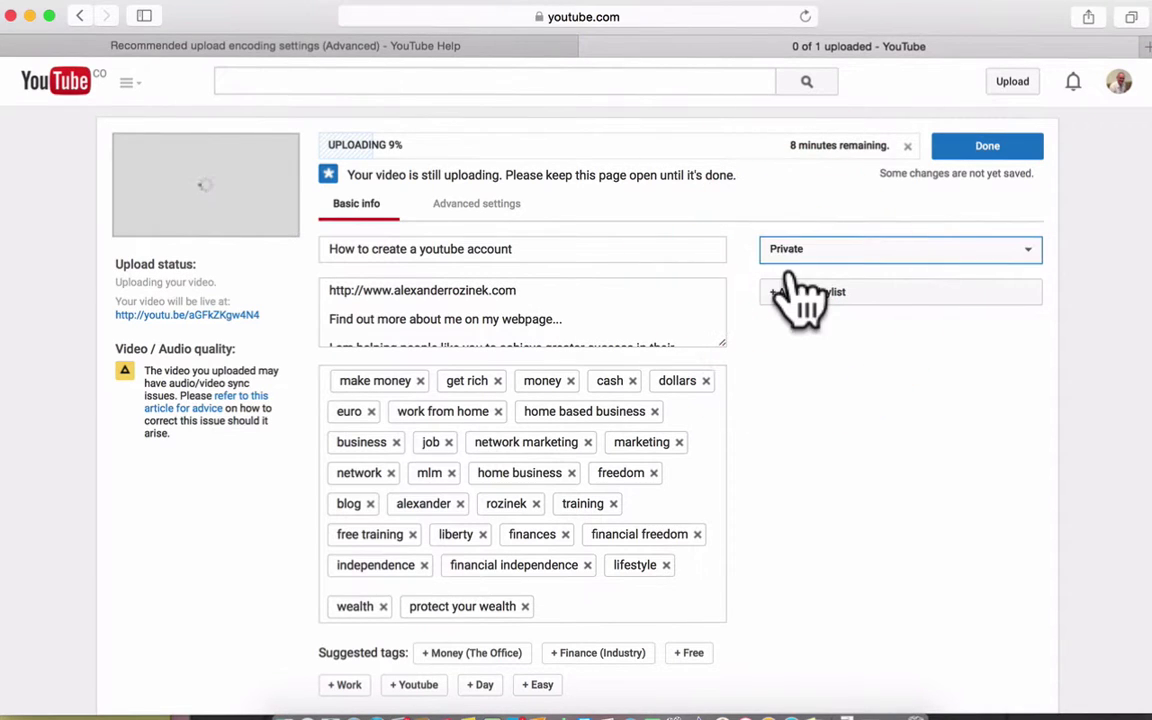
{"action": "left_click", "coordinate": [800, 251]}
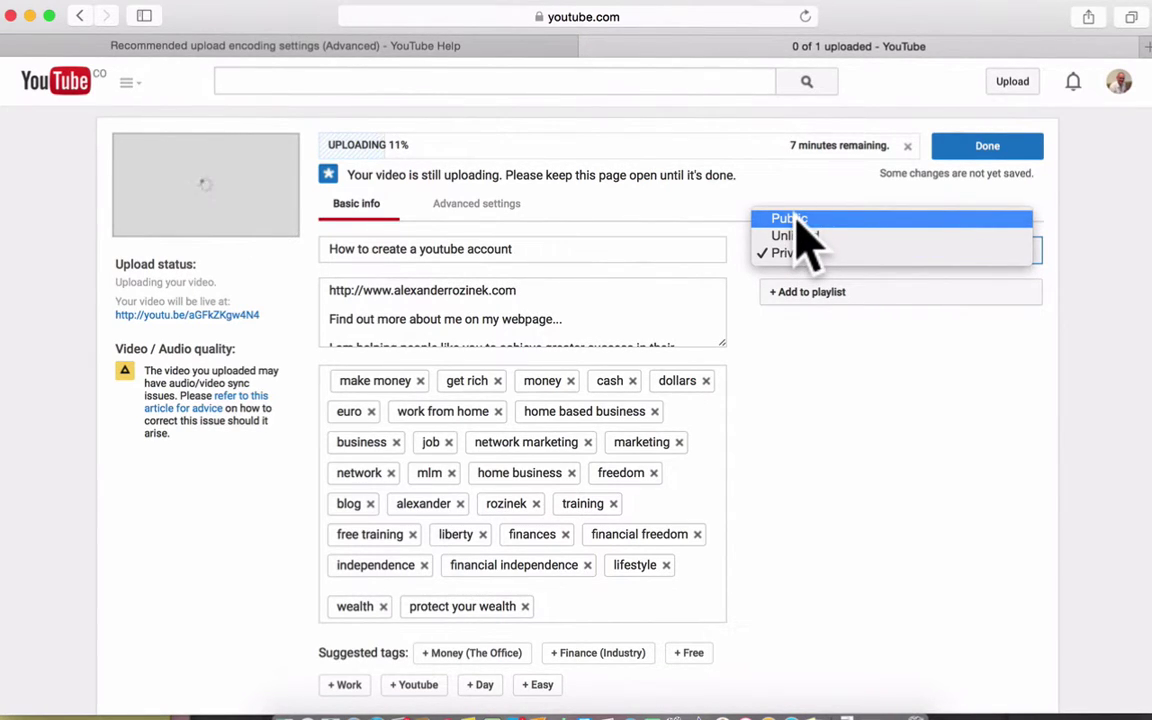
{"action": "left_click", "coordinate": [797, 220]}
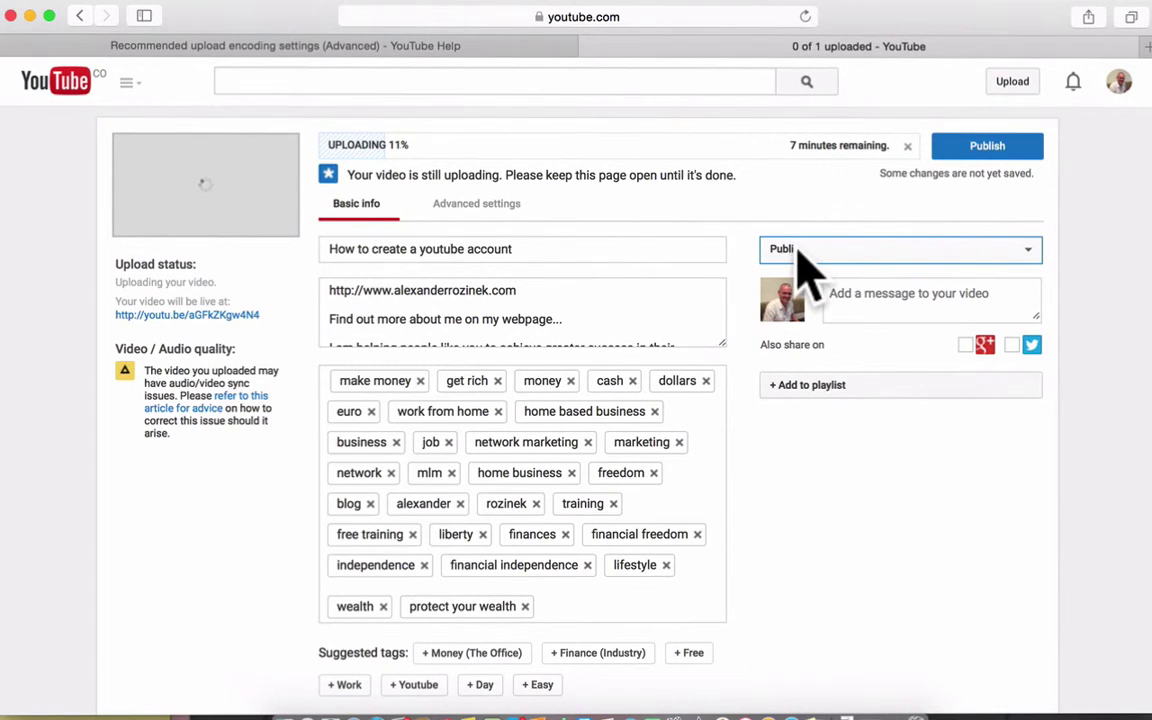
- Enlarge the description box and change both website links in the description to end in .net
{"action": "left_click", "coordinate": [523, 245]}
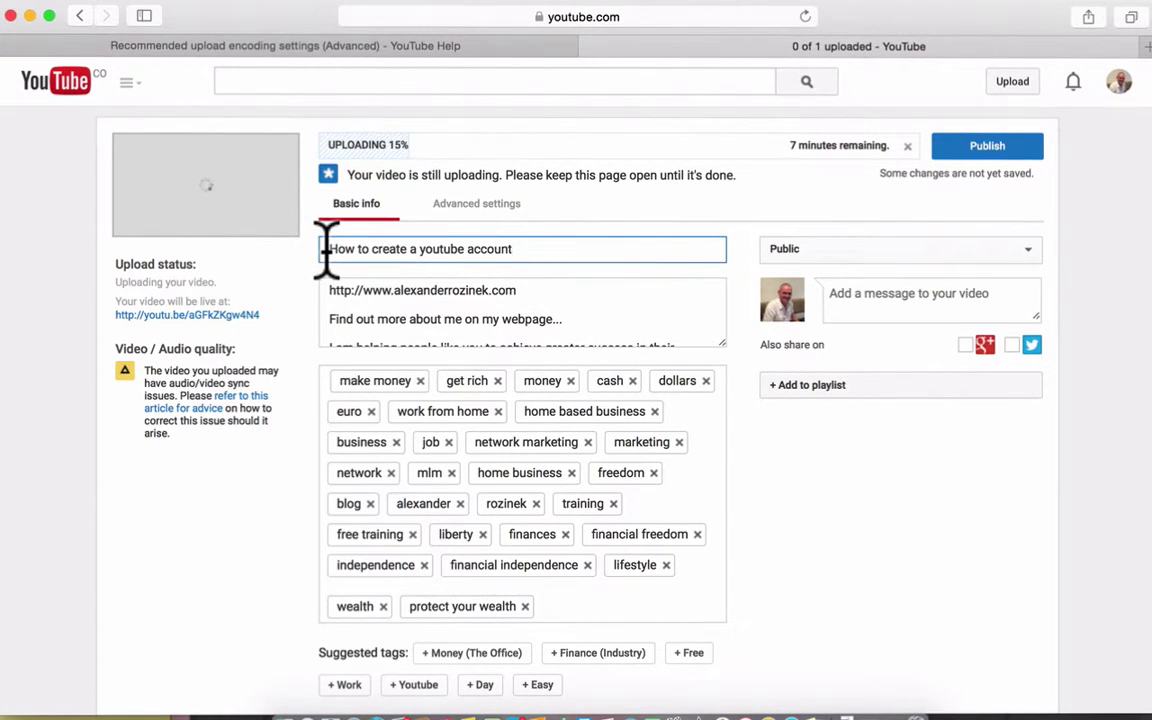
{"action": "left_click", "coordinate": [556, 280]}
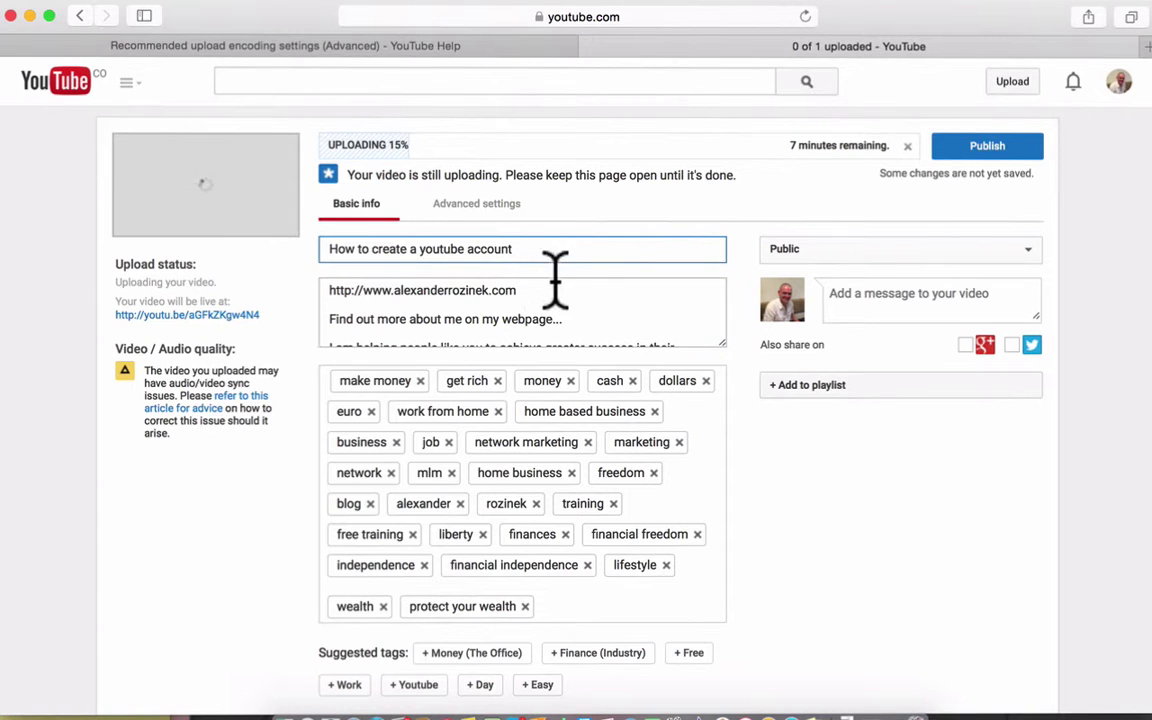
{"action": "left_click", "coordinate": [550, 288]}
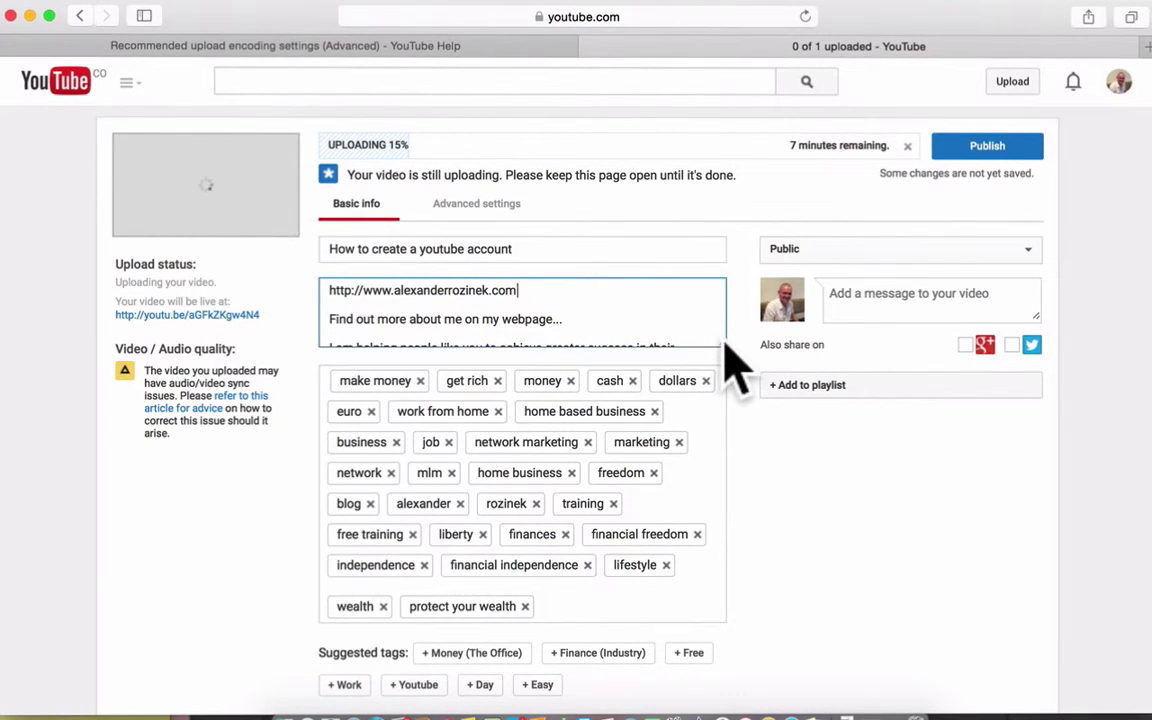
{"action": "left_click_drag", "start_coordinate": [727, 347], "coordinate": [728, 553]}
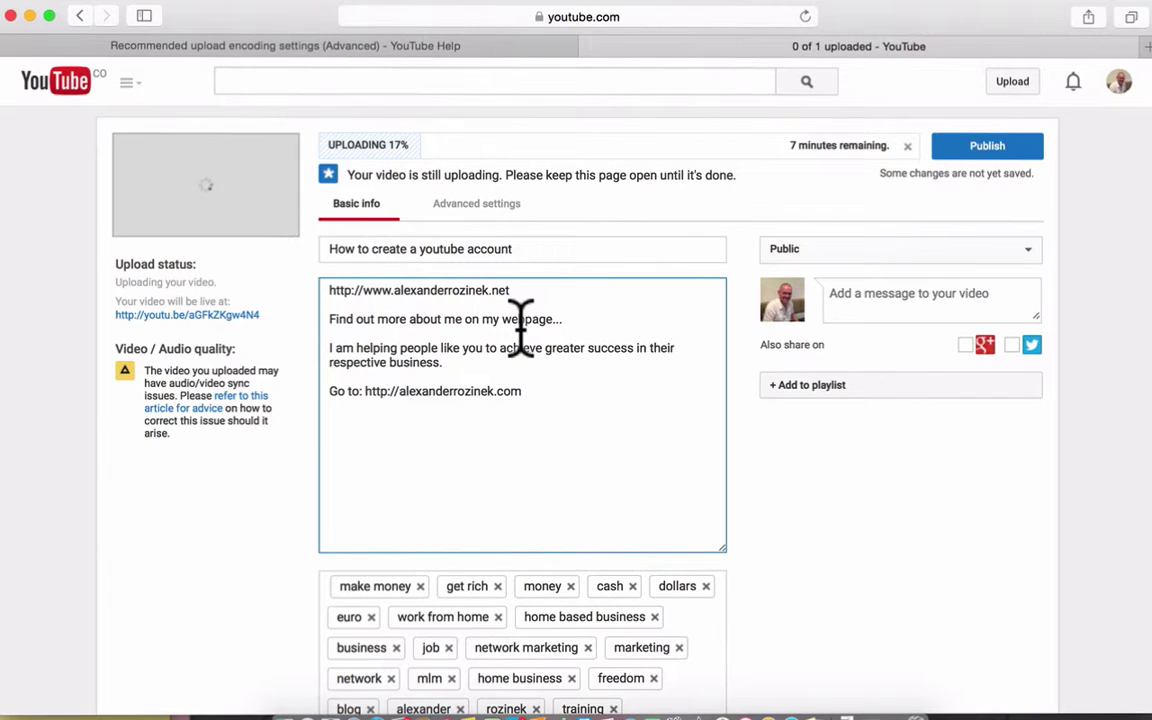
{"action": "left_click", "coordinate": [527, 388]}
{"action": "left_click", "coordinate": [251, 474]}
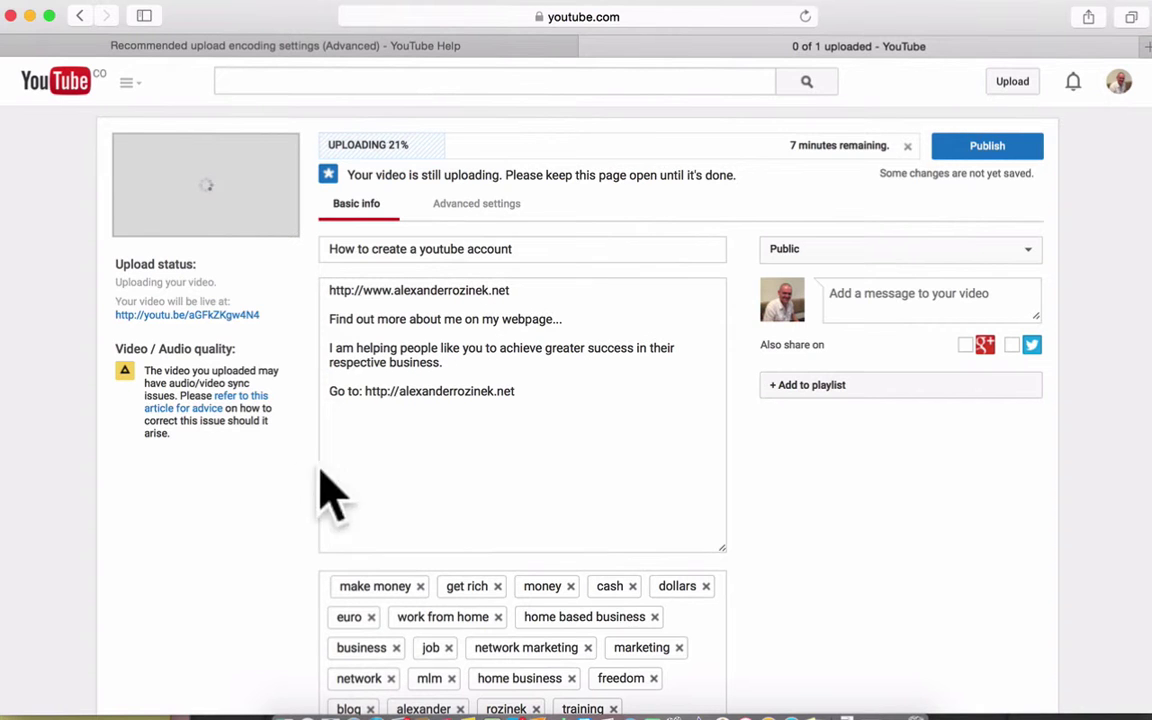
- Create a public playlist named Youtube Training and add the uploading video to it
{"action": "scroll", "coordinate": [398, 460], "scroll_direction": "down", "scroll_amount": 5}
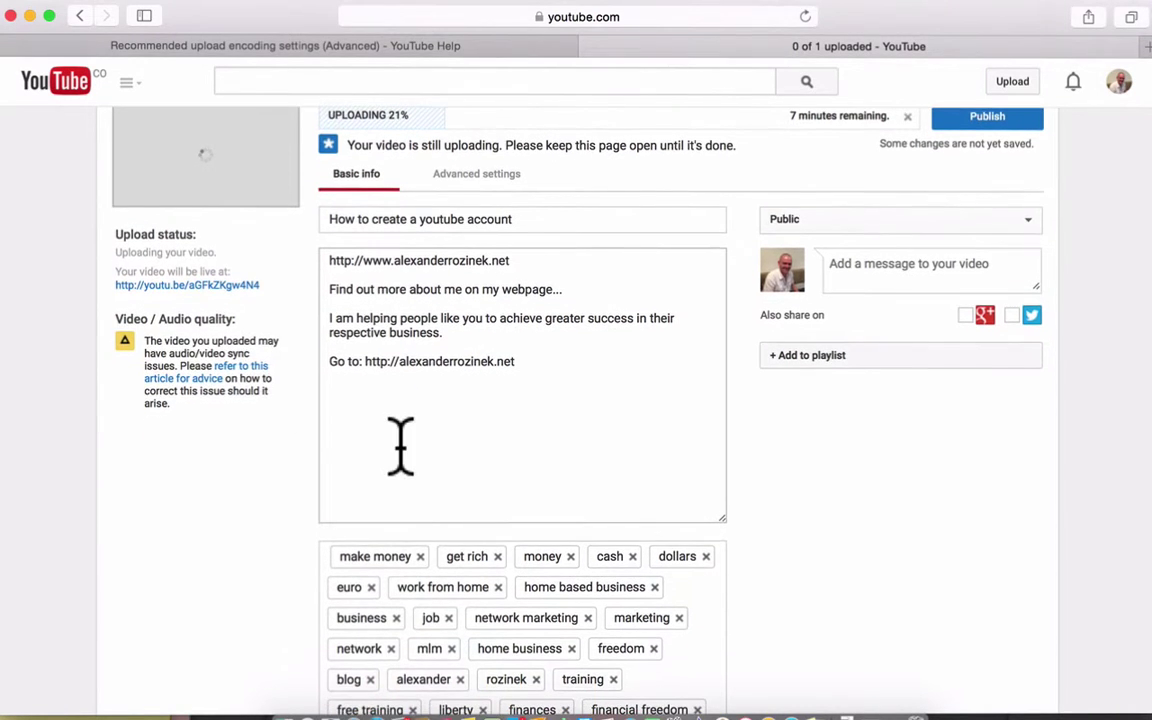
{"action": "scroll", "coordinate": [400, 440], "scroll_direction": "down", "scroll_amount": 5}
{"action": "scroll", "coordinate": [406, 463], "scroll_direction": "up", "scroll_amount": 6}
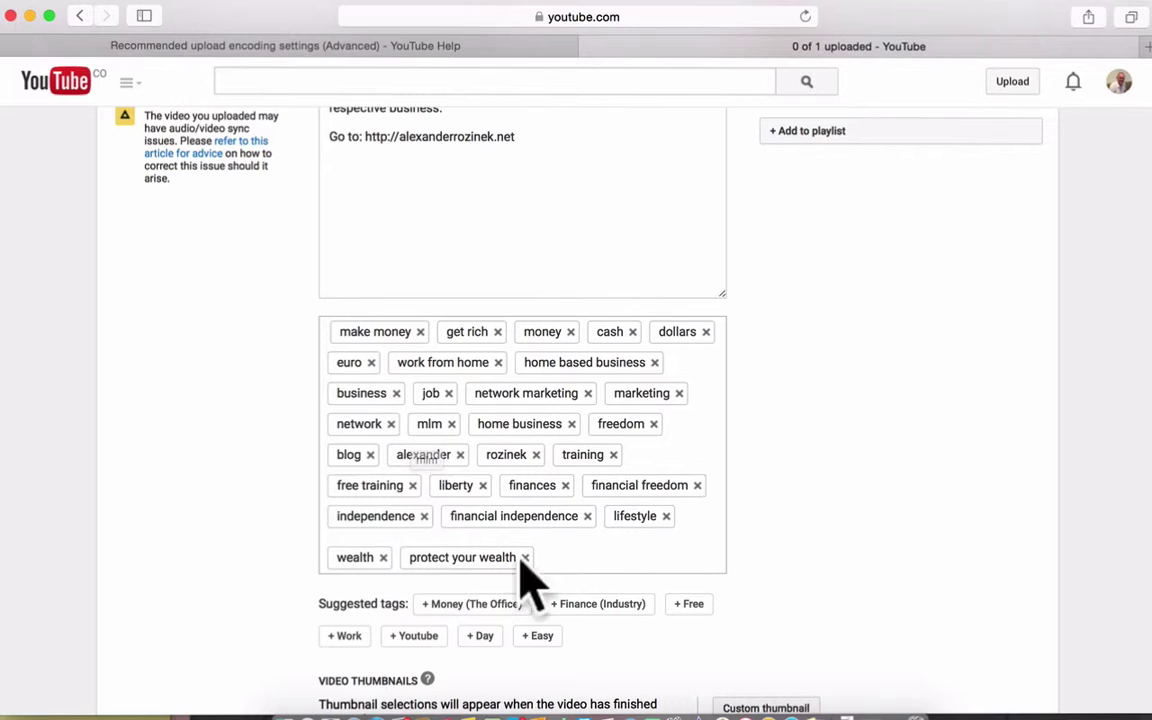
{"action": "scroll", "coordinate": [935, 462], "scroll_direction": "up", "scroll_amount": 3}
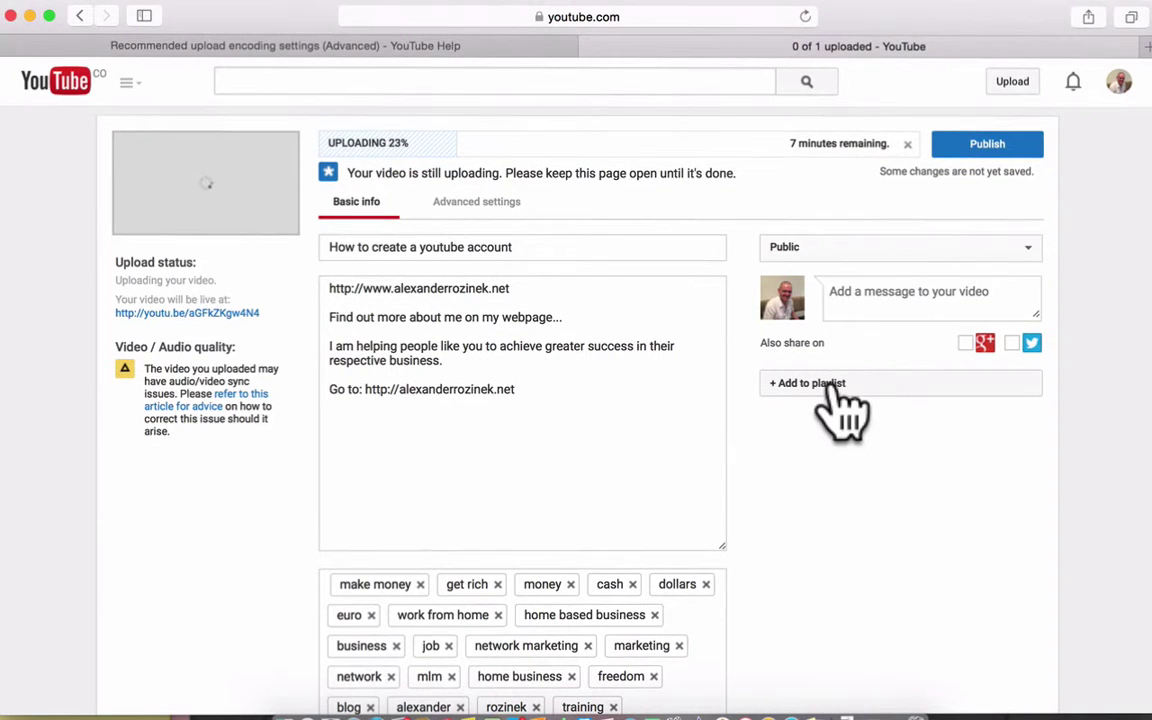
{"action": "left_click", "coordinate": [828, 384]}
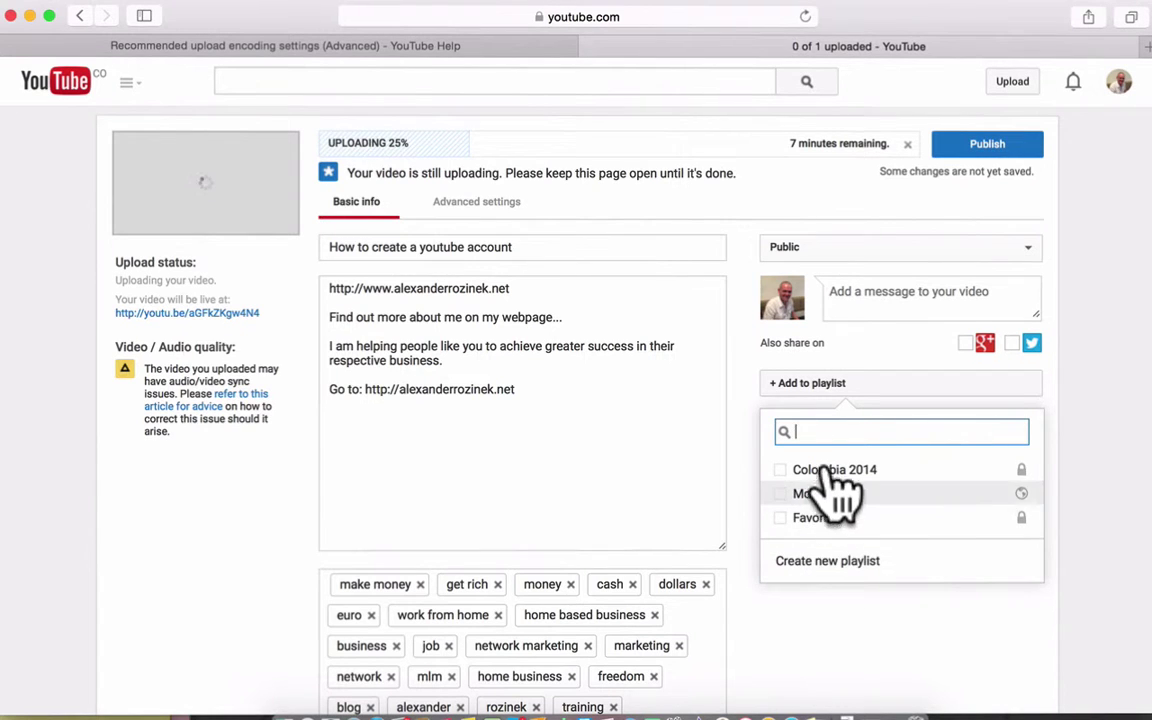
{"action": "left_click", "coordinate": [814, 603]}
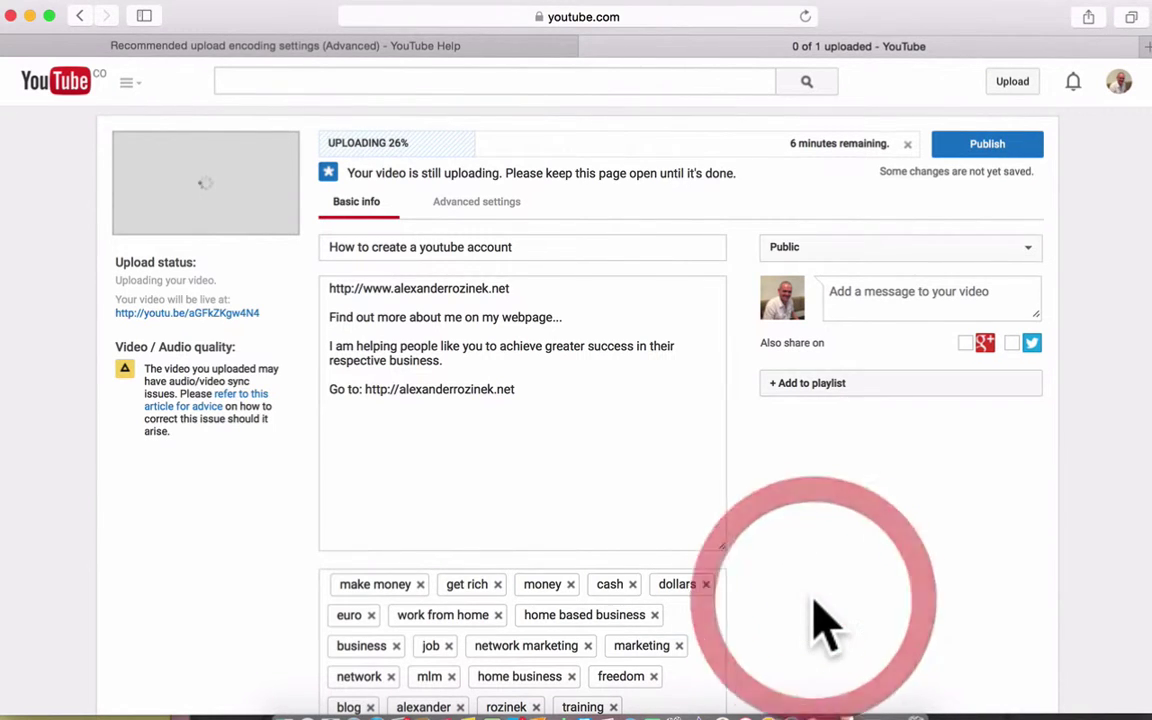
{"action": "left_click", "coordinate": [828, 390]}
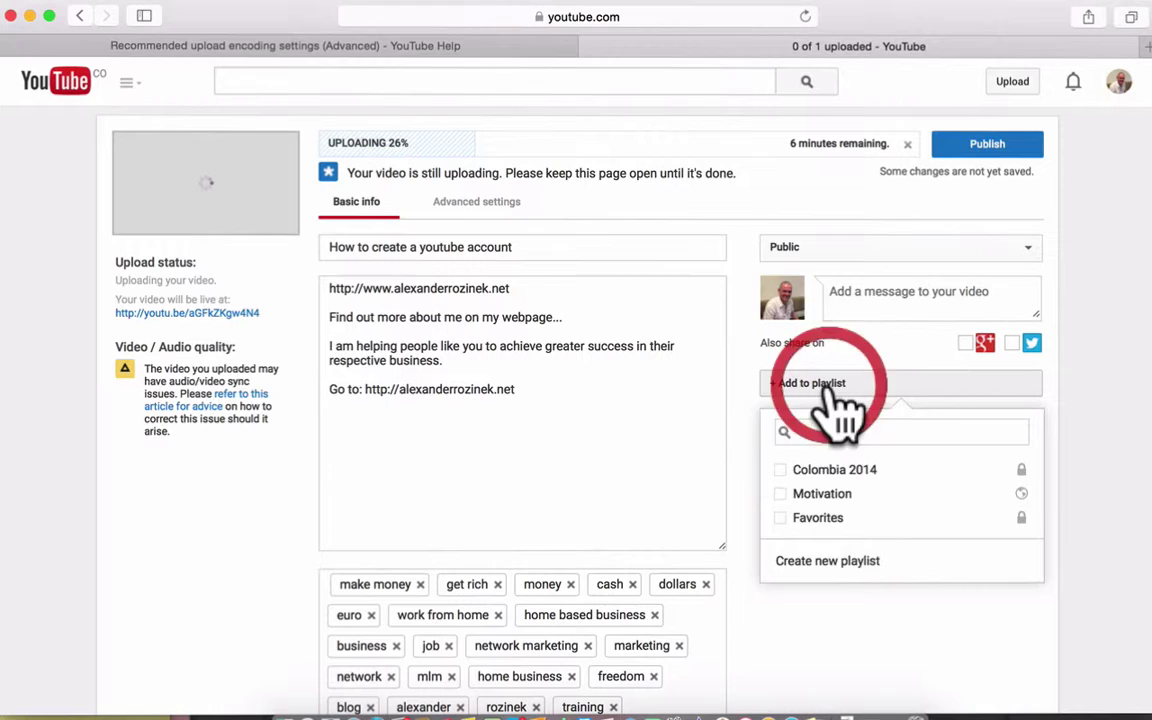
{"action": "left_click", "coordinate": [832, 576]}
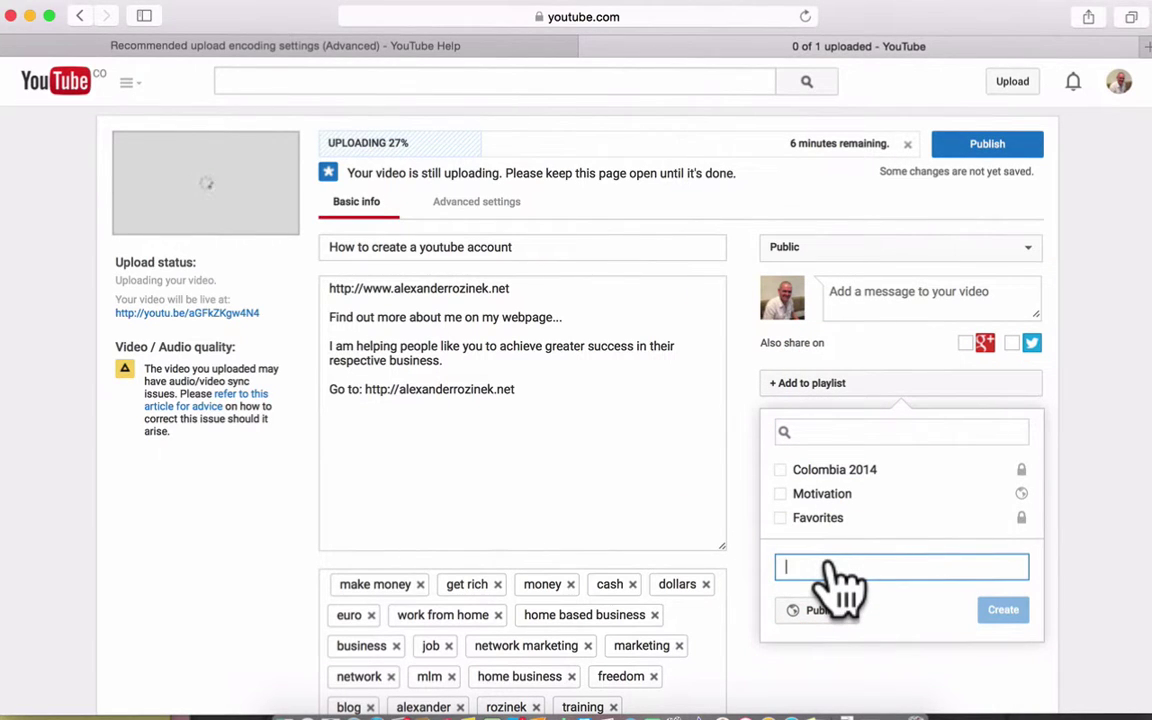
{"action": "type", "text": "Youtube Training"}
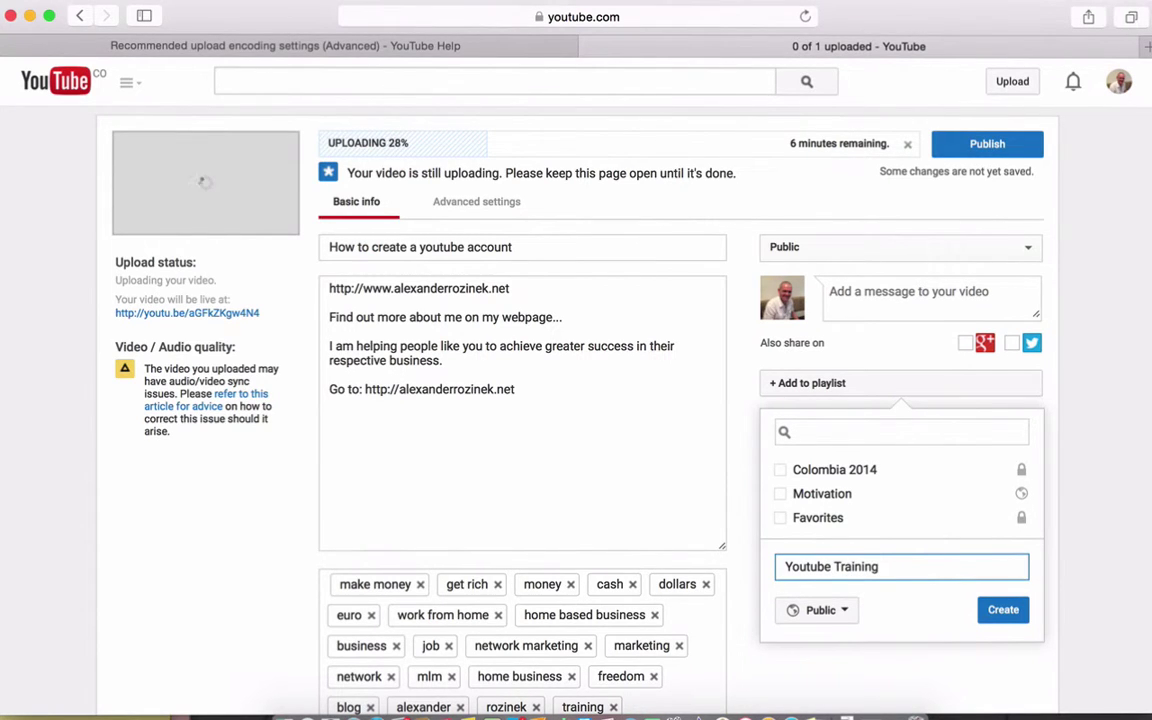
{"action": "left_click", "coordinate": [1003, 612]}
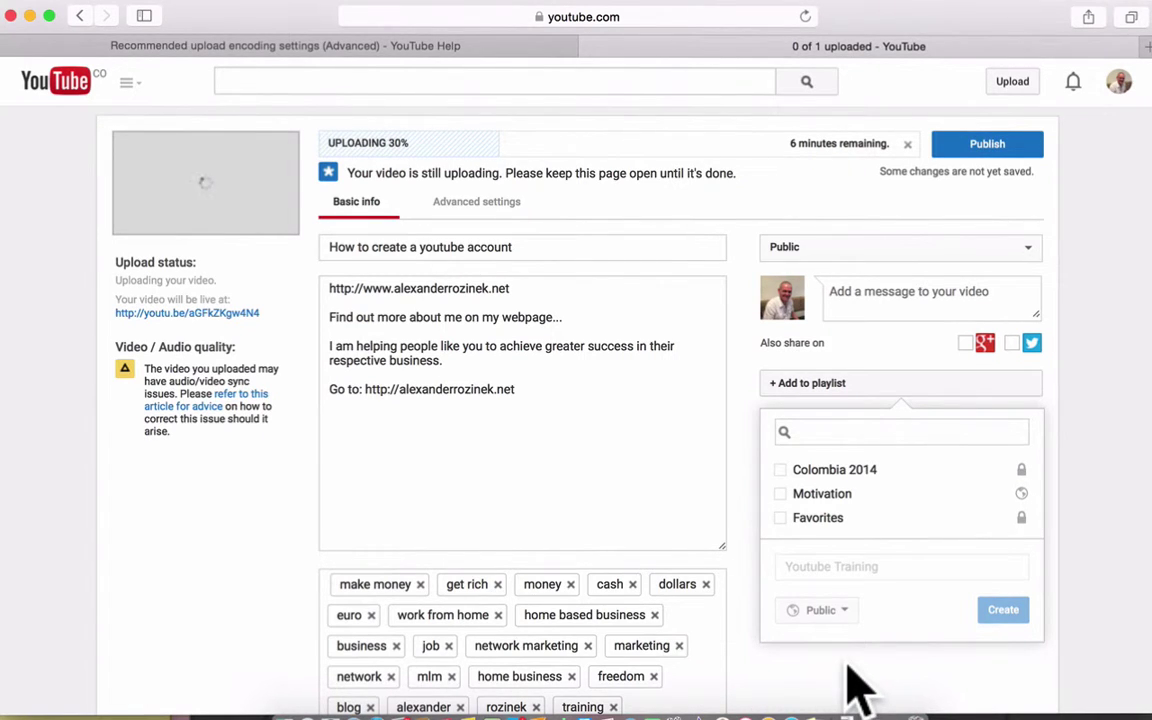
{"action": "scroll", "coordinate": [248, 610], "scroll_direction": "down", "scroll_amount": 6}
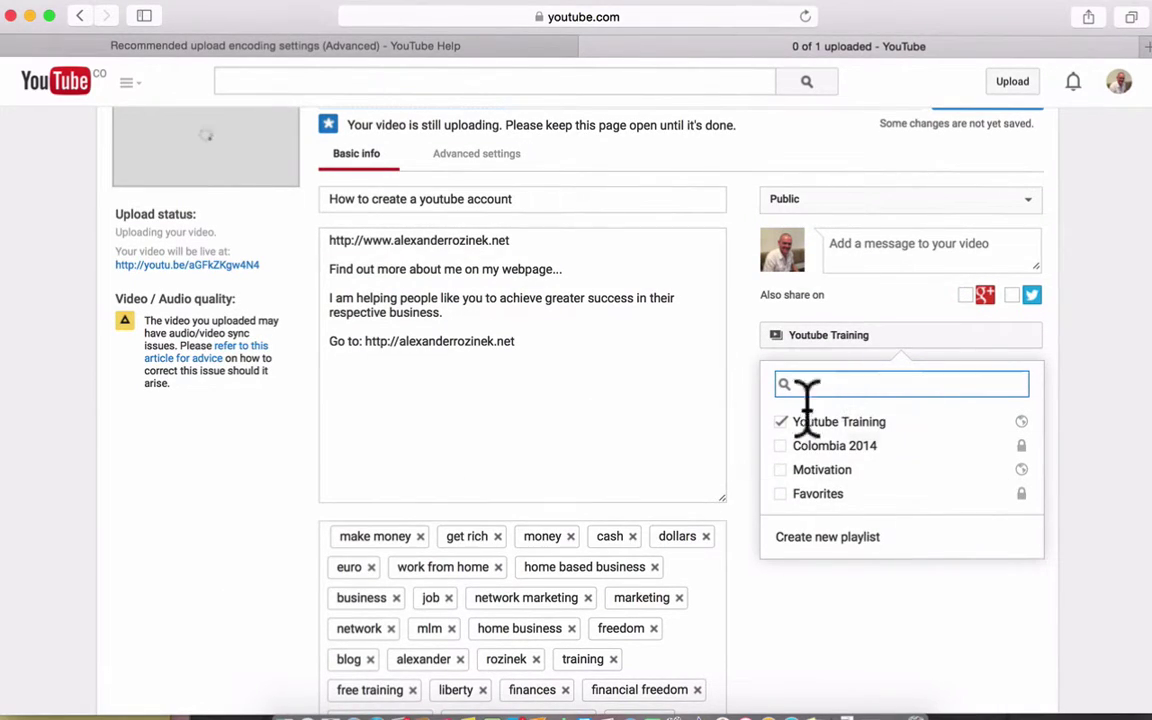
{"action": "left_click", "coordinate": [848, 622]}
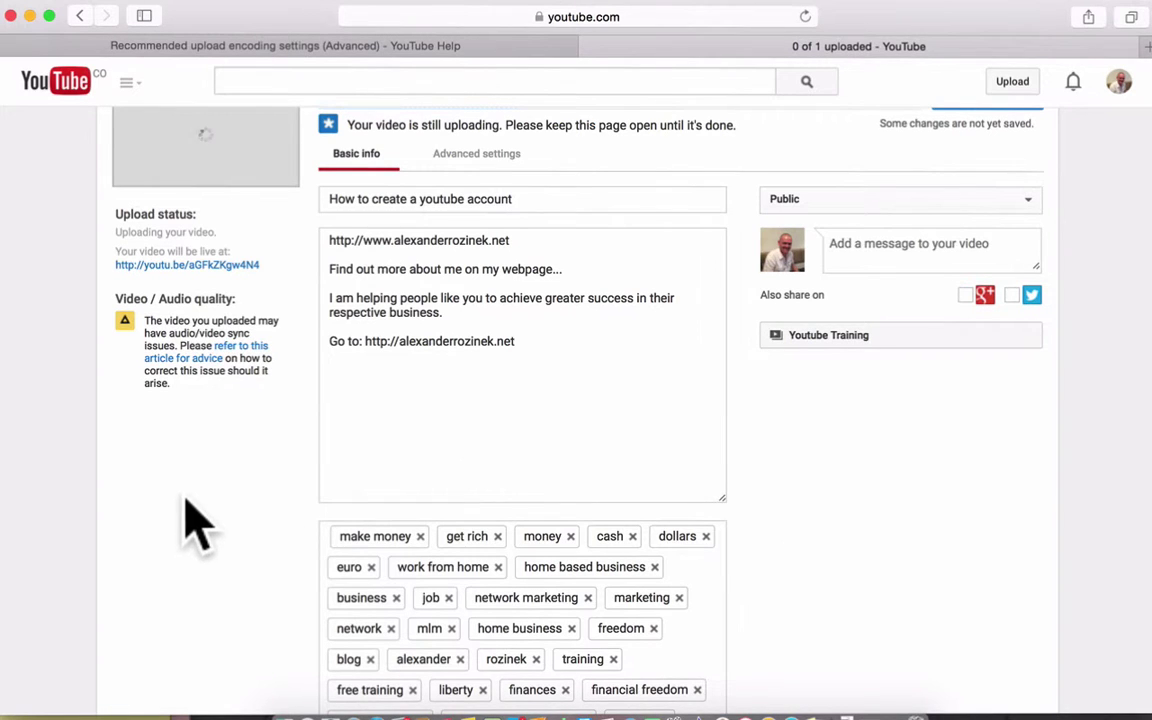
- Open the linked advice article on audio/video sync issues in a new tab, review its recommendations and return to the upload page
{"action": "scroll", "coordinate": [198, 530], "scroll_direction": "down", "scroll_amount": 3}
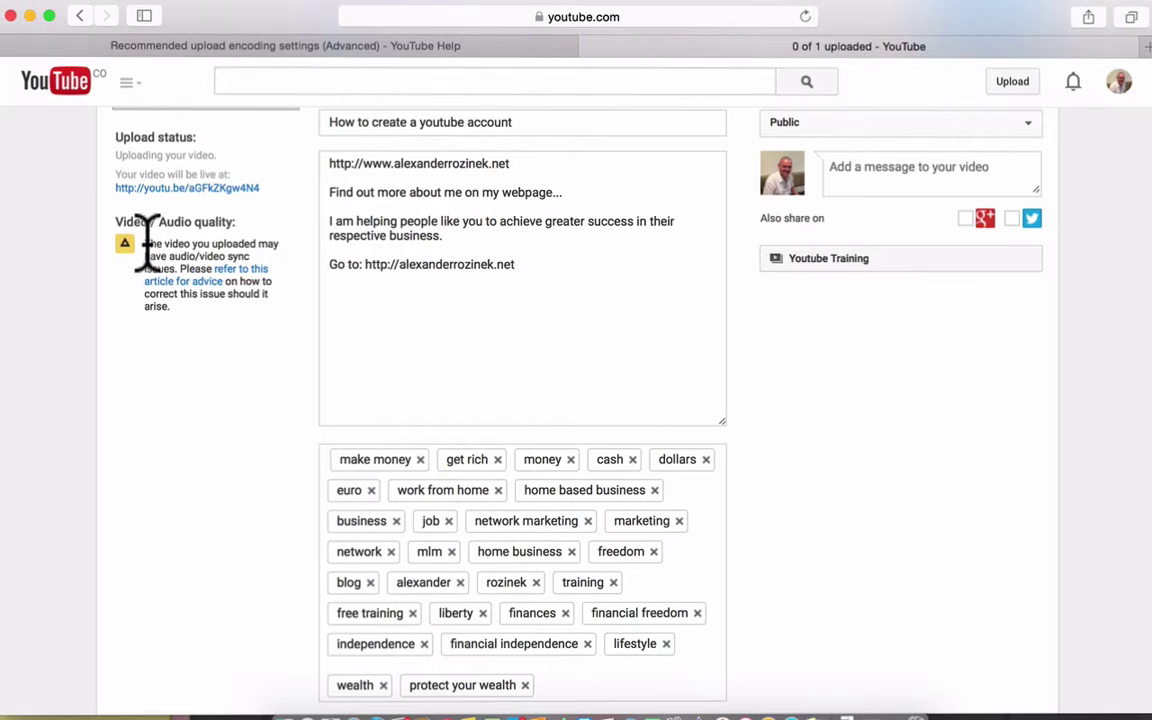
{"action": "right_click", "coordinate": [208, 282]}
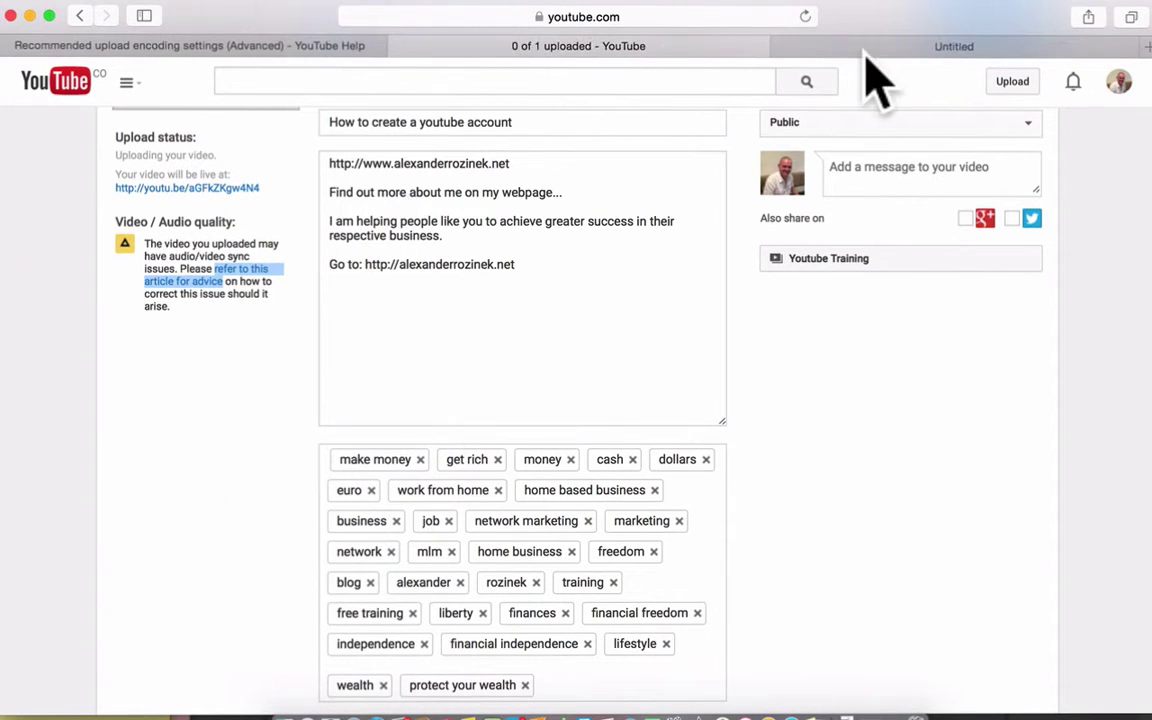
{"action": "left_click", "coordinate": [886, 50]}
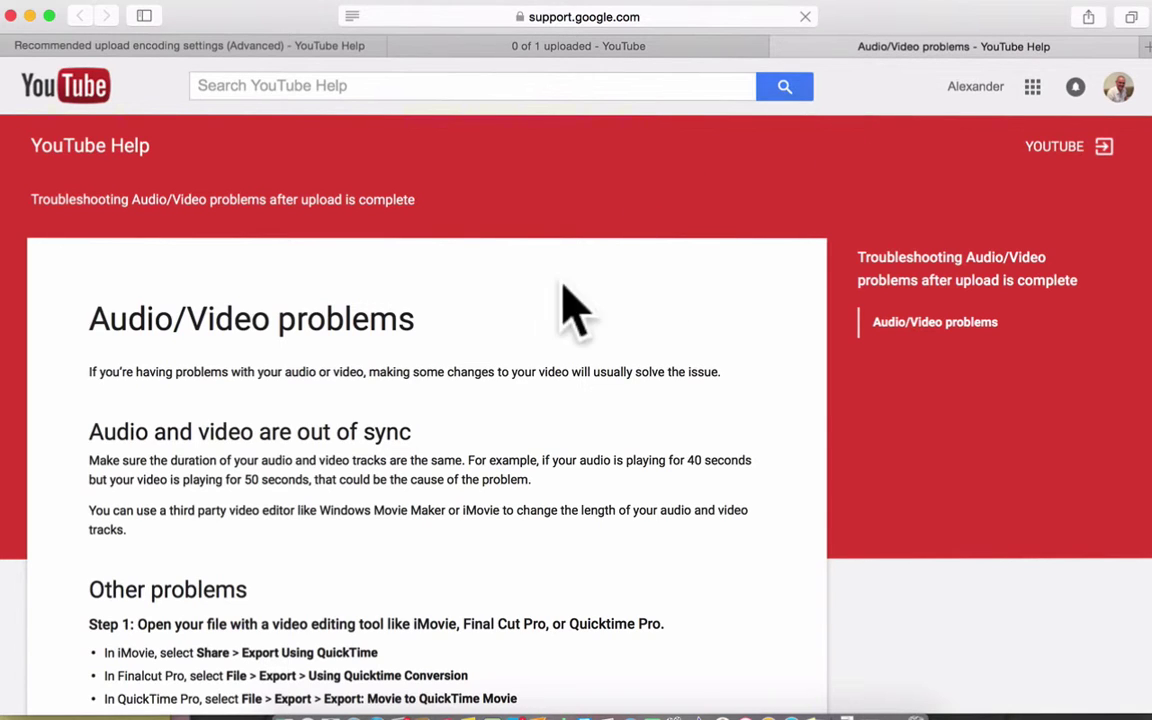
{"action": "scroll", "coordinate": [493, 490], "scroll_direction": "down", "scroll_amount": 5}
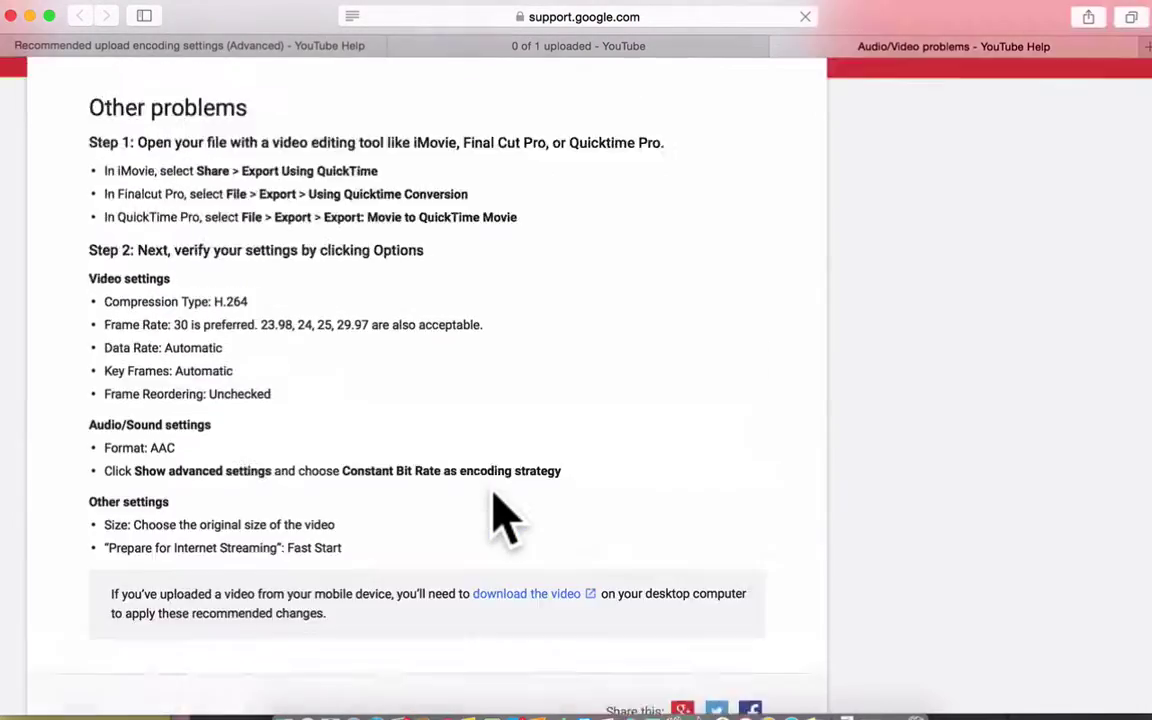
{"action": "scroll", "coordinate": [492, 485], "scroll_direction": "up", "scroll_amount": 5}
{"action": "left_click", "coordinate": [583, 46]}
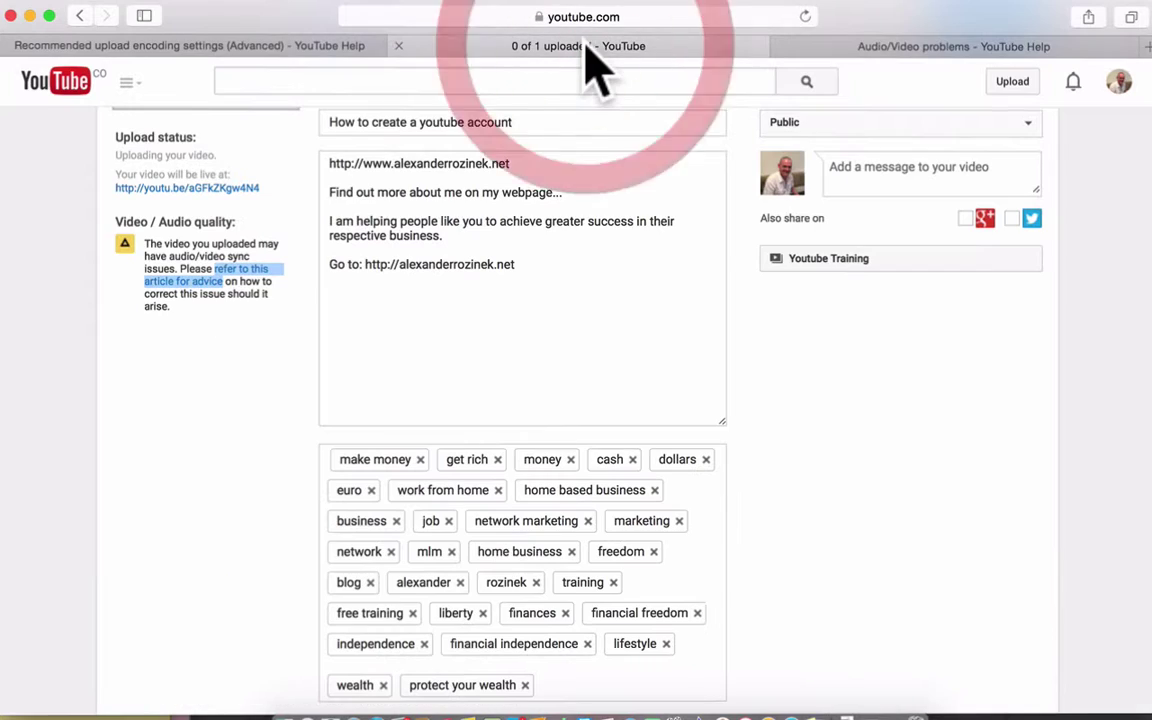
{"action": "scroll", "coordinate": [190, 450], "scroll_direction": "up", "scroll_amount": 2}
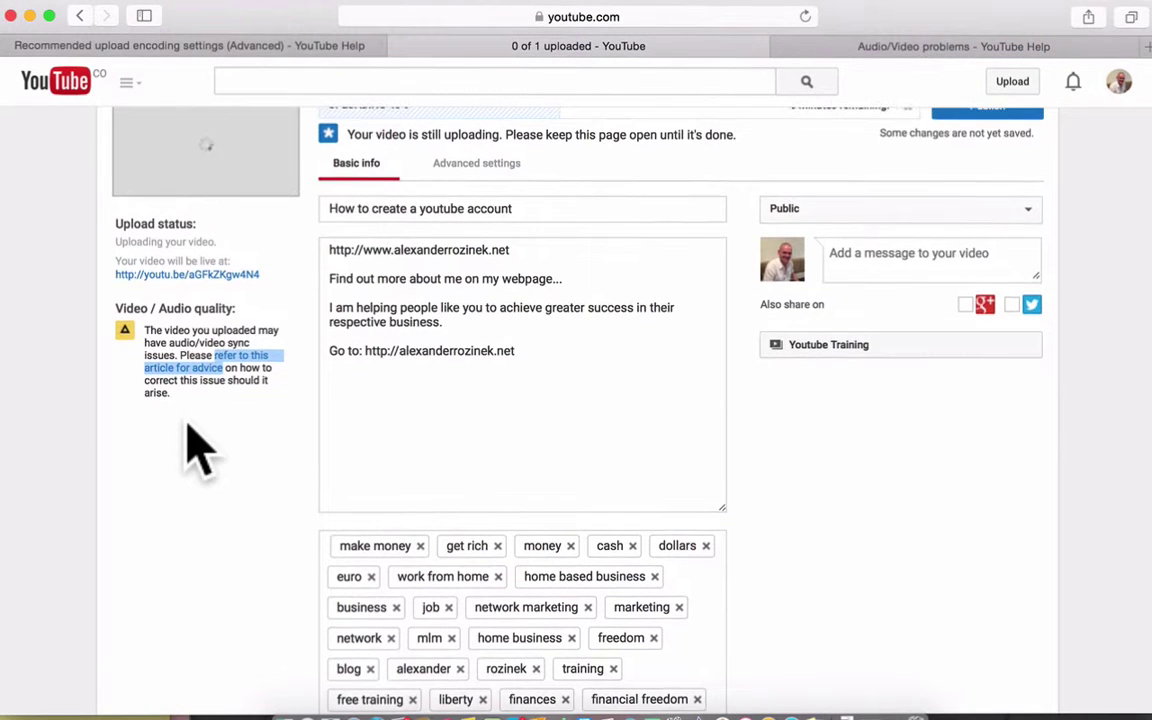
{"action": "scroll", "coordinate": [70, 455], "scroll_direction": "up", "scroll_amount": 1}
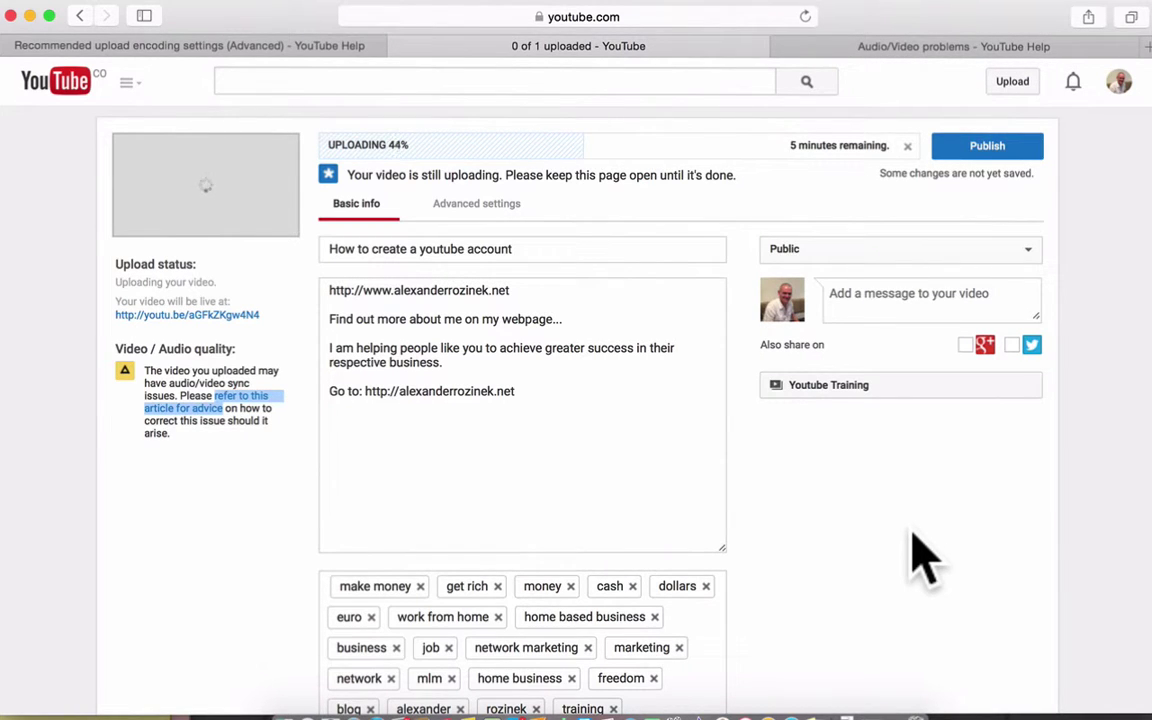
{"action": "left_click", "coordinate": [244, 596]}
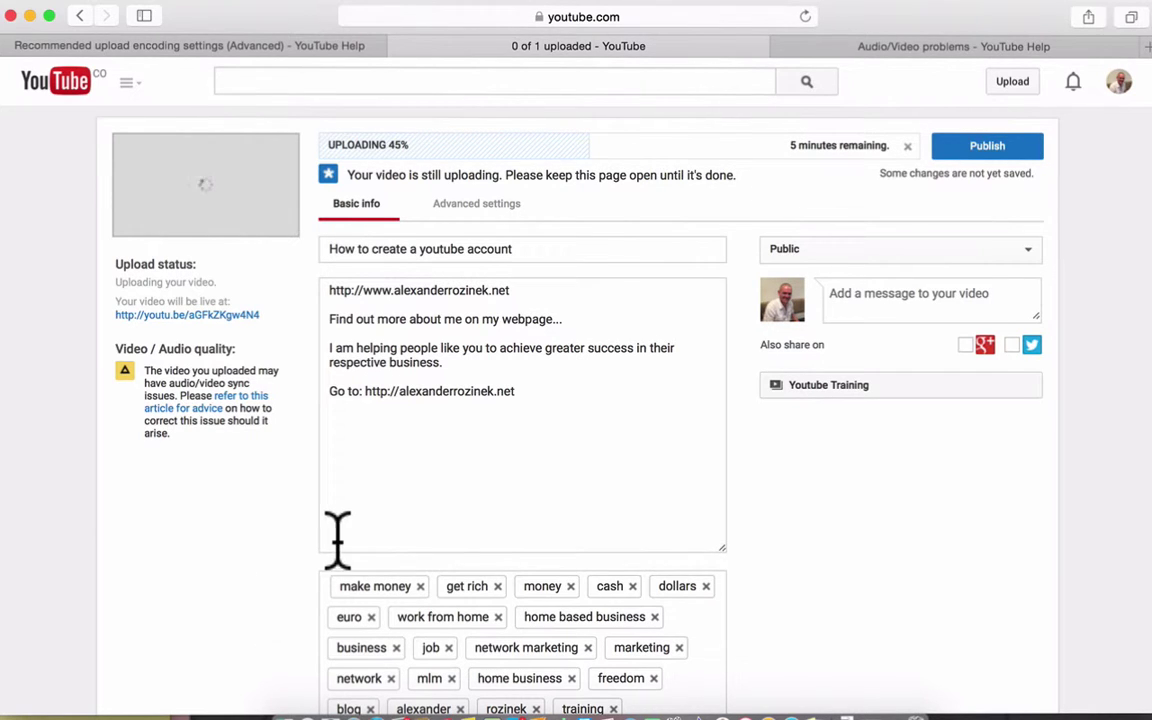
{"action": "left_click", "coordinate": [869, 294]}
{"action": "scroll", "coordinate": [193, 604], "scroll_direction": "down", "scroll_amount": 2}
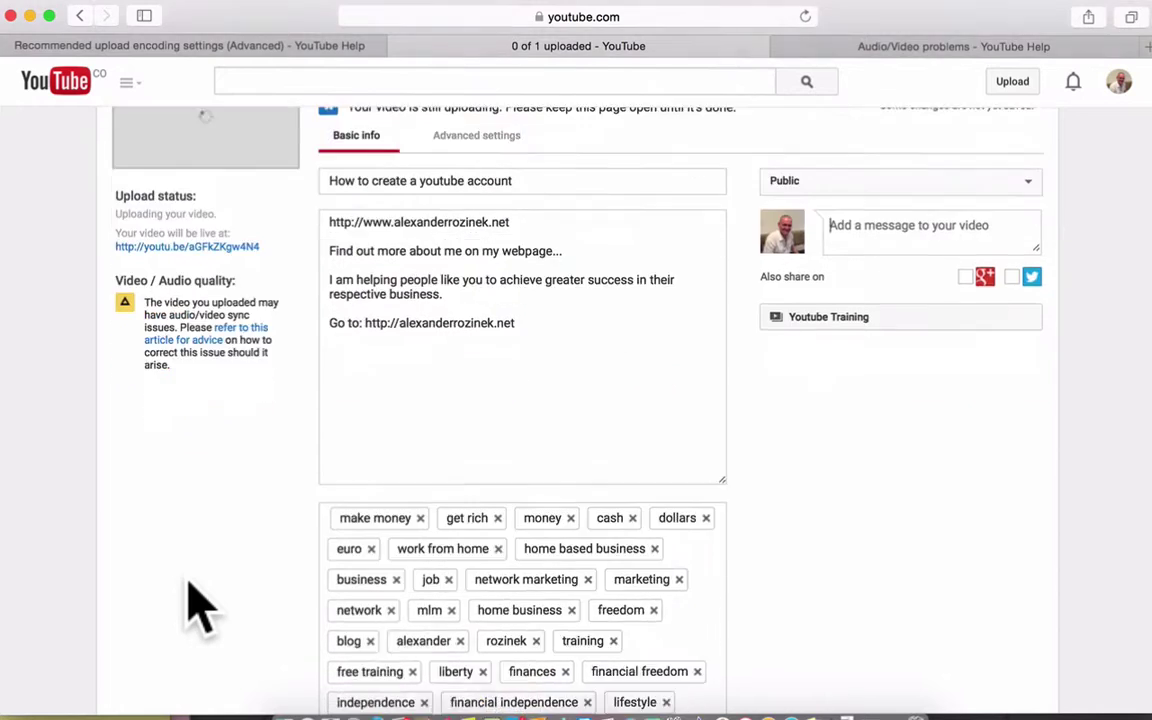
{"action": "scroll", "coordinate": [193, 604], "scroll_direction": "down", "scroll_amount": 5}
{"action": "scroll", "coordinate": [193, 604], "scroll_direction": "up", "scroll_amount": 6}
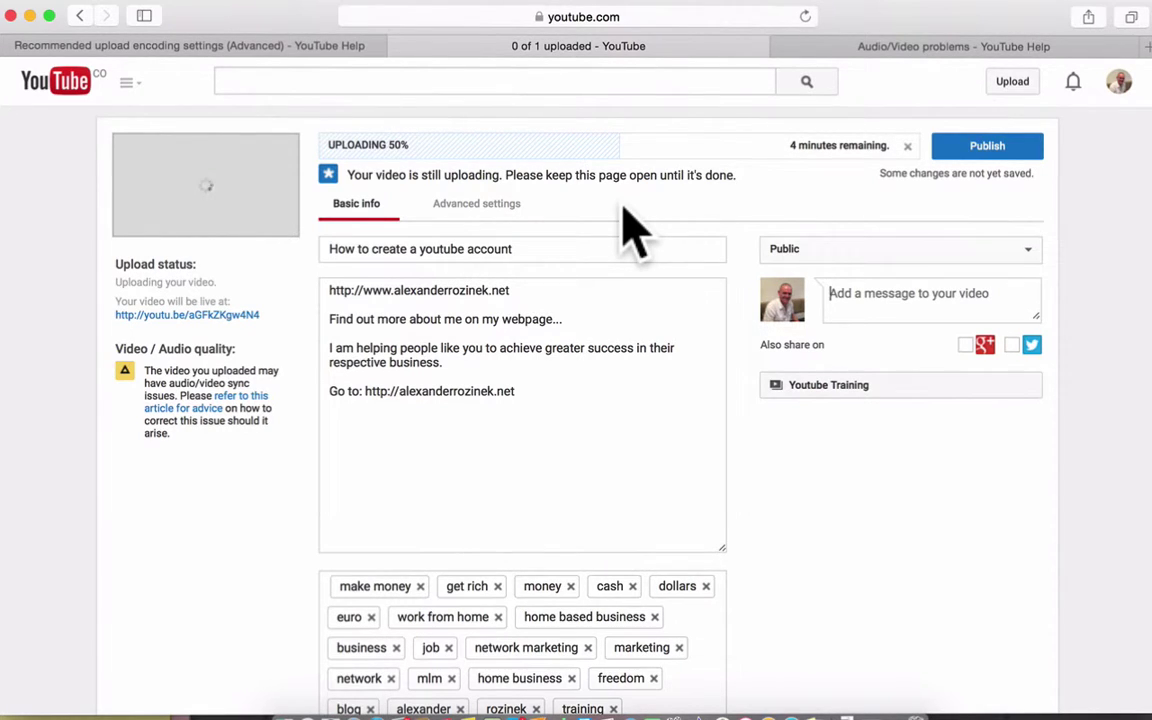
{"action": "left_click", "coordinate": [770, 14]}
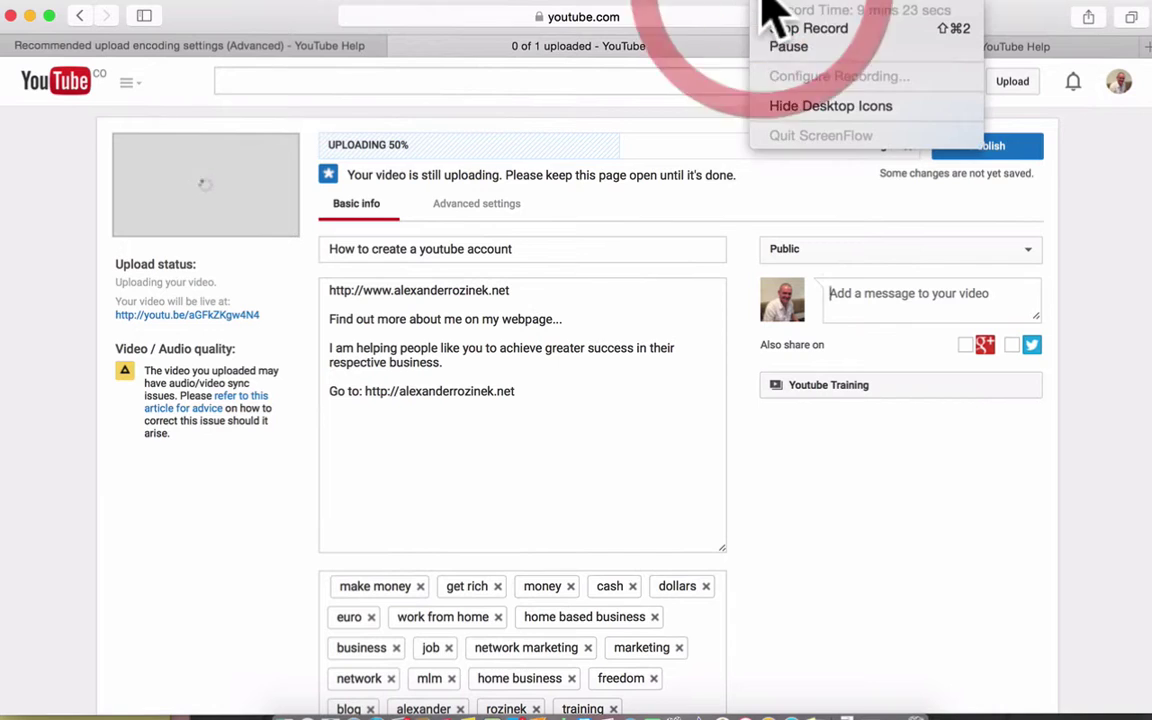
{"action": "left_click", "coordinate": [790, 32]}
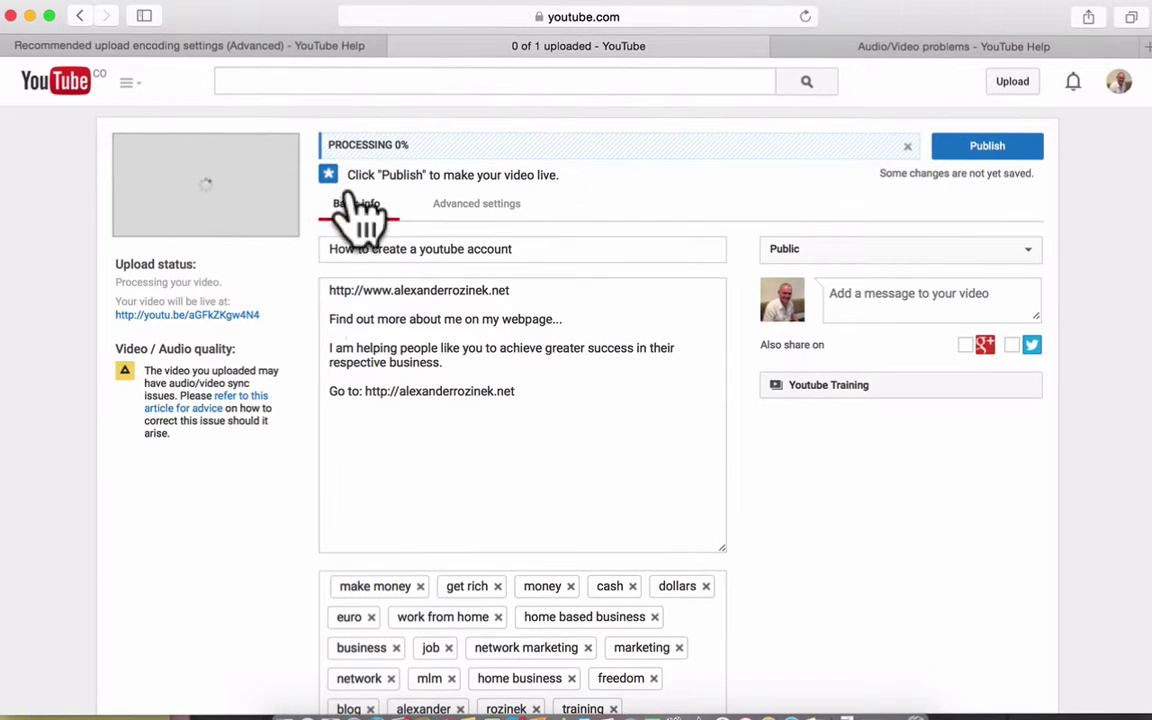
- Open the video's advanced settings and look over the available options
{"action": "scroll", "coordinate": [305, 495], "scroll_direction": "down", "scroll_amount": 5}
{"action": "scroll", "coordinate": [296, 501], "scroll_direction": "up", "scroll_amount": 4}
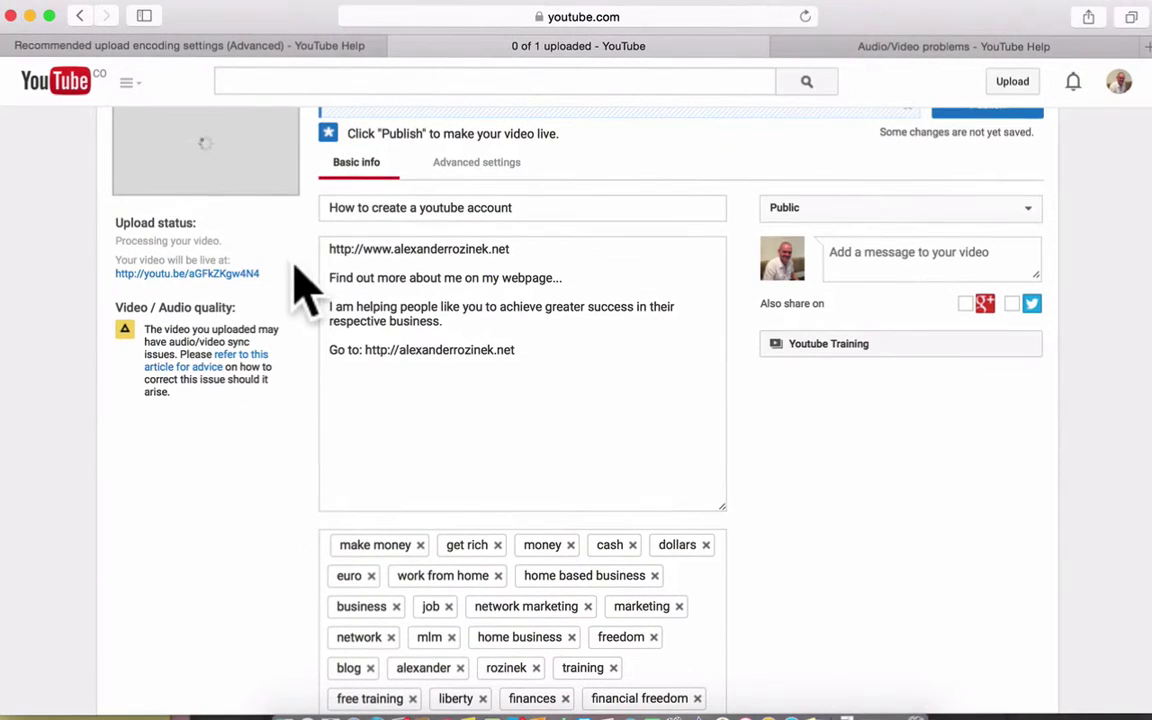
{"action": "left_click", "coordinate": [465, 168]}
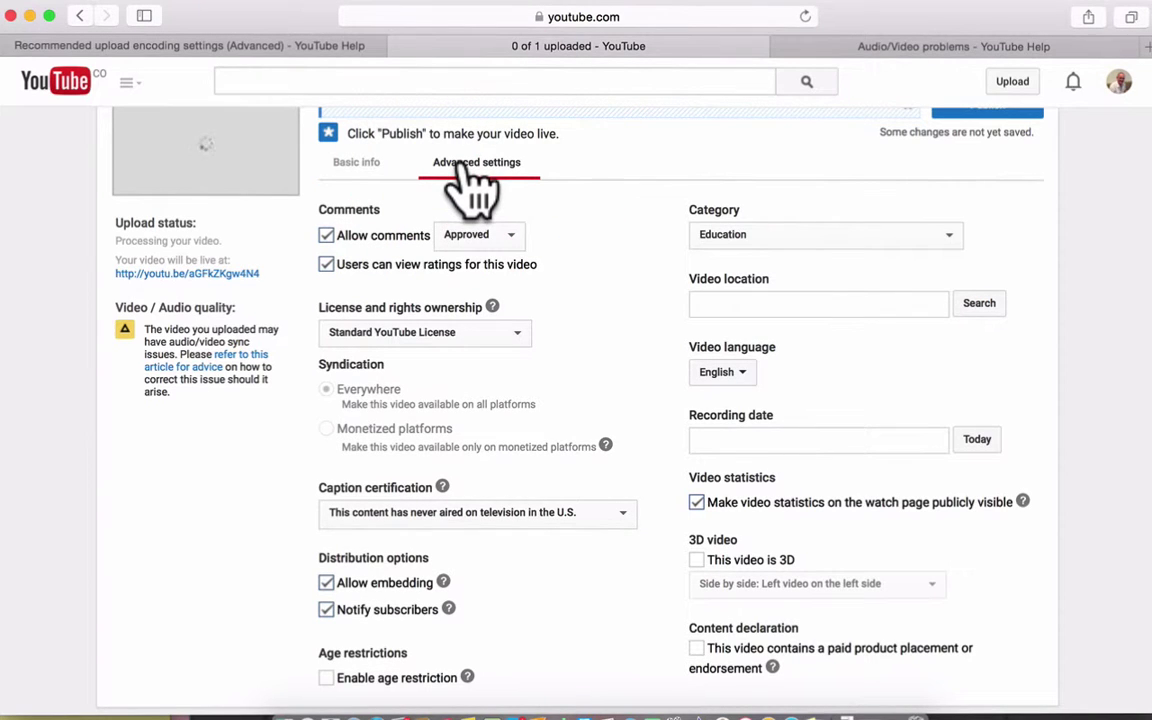
{"action": "scroll", "coordinate": [255, 462], "scroll_direction": "down", "scroll_amount": 2}
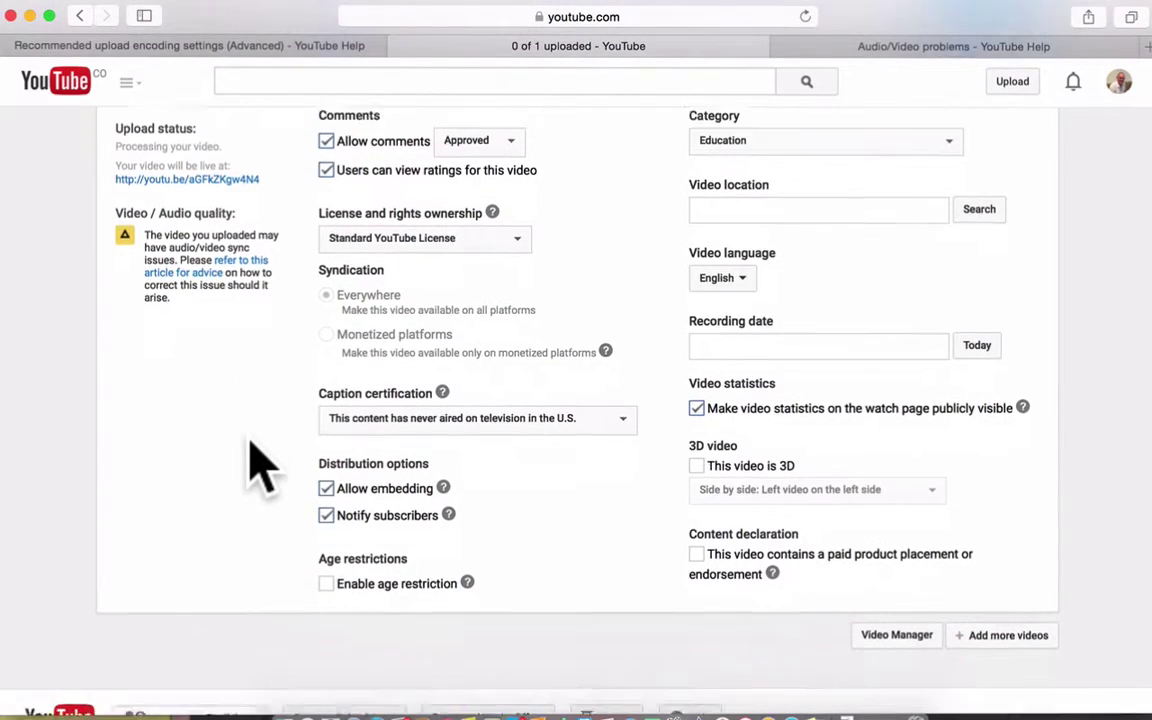
{"action": "scroll", "coordinate": [360, 141], "scroll_direction": "up", "scroll_amount": 3}
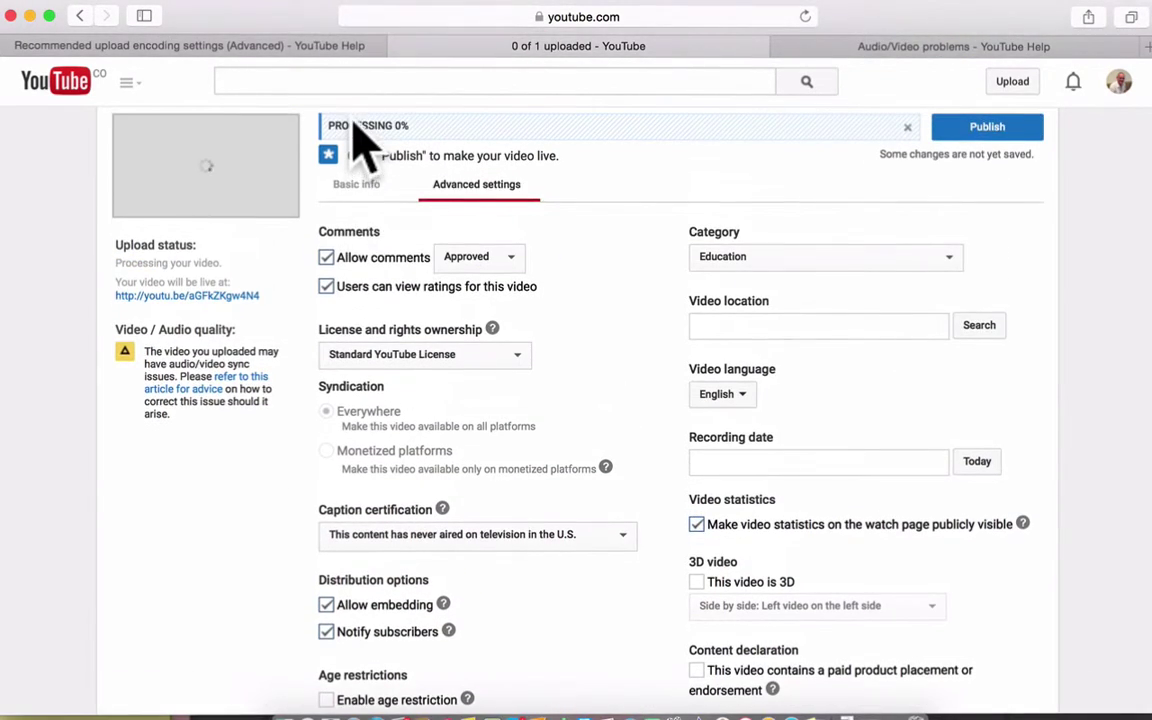
- Set the video's allowed comments to All and keep viewing of ratings by users enabled
{"action": "left_click", "coordinate": [489, 257]}
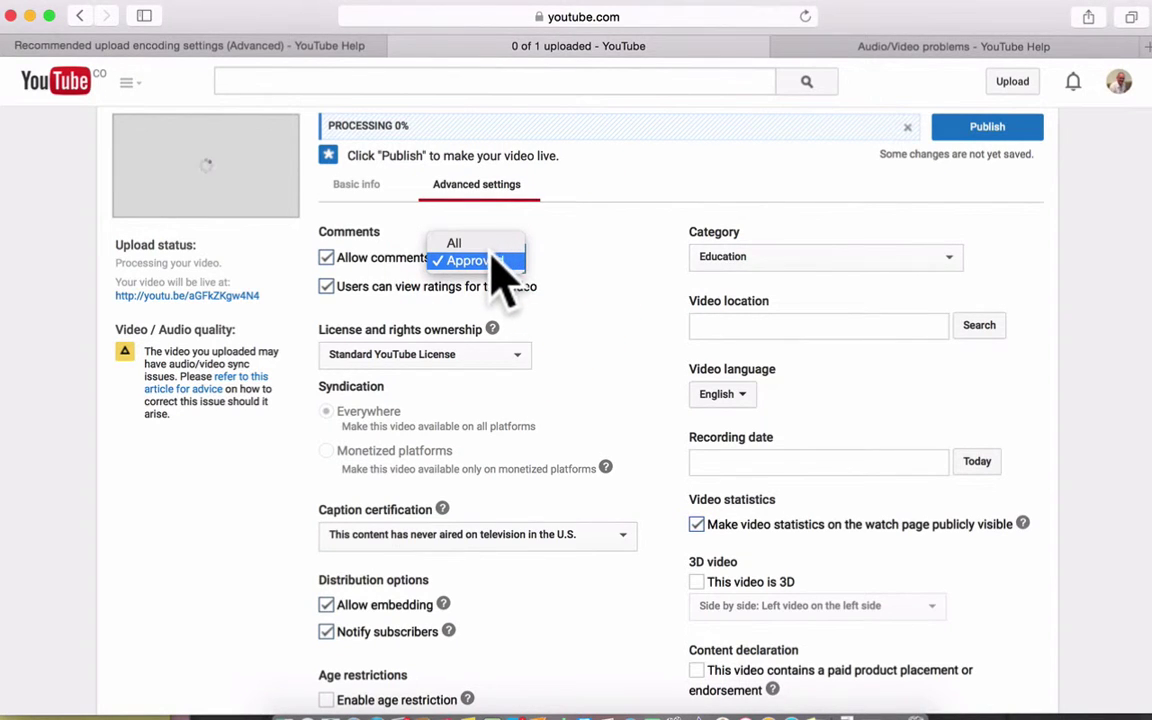
{"action": "left_click", "coordinate": [486, 260]}
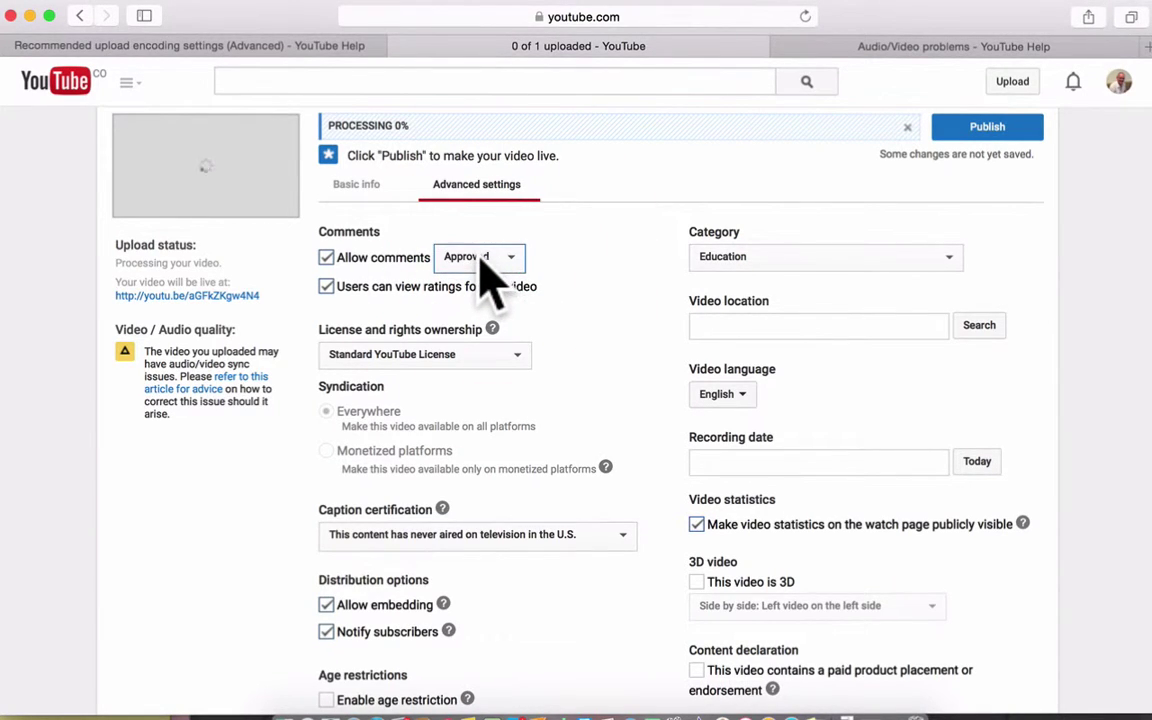
{"action": "left_click", "coordinate": [481, 257]}
{"action": "left_click", "coordinate": [482, 240]}
{"action": "left_click", "coordinate": [481, 257]}
{"action": "left_click", "coordinate": [488, 280]}
{"action": "left_click", "coordinate": [488, 258]}
{"action": "left_click", "coordinate": [468, 244]}
{"action": "left_click", "coordinate": [326, 287]}
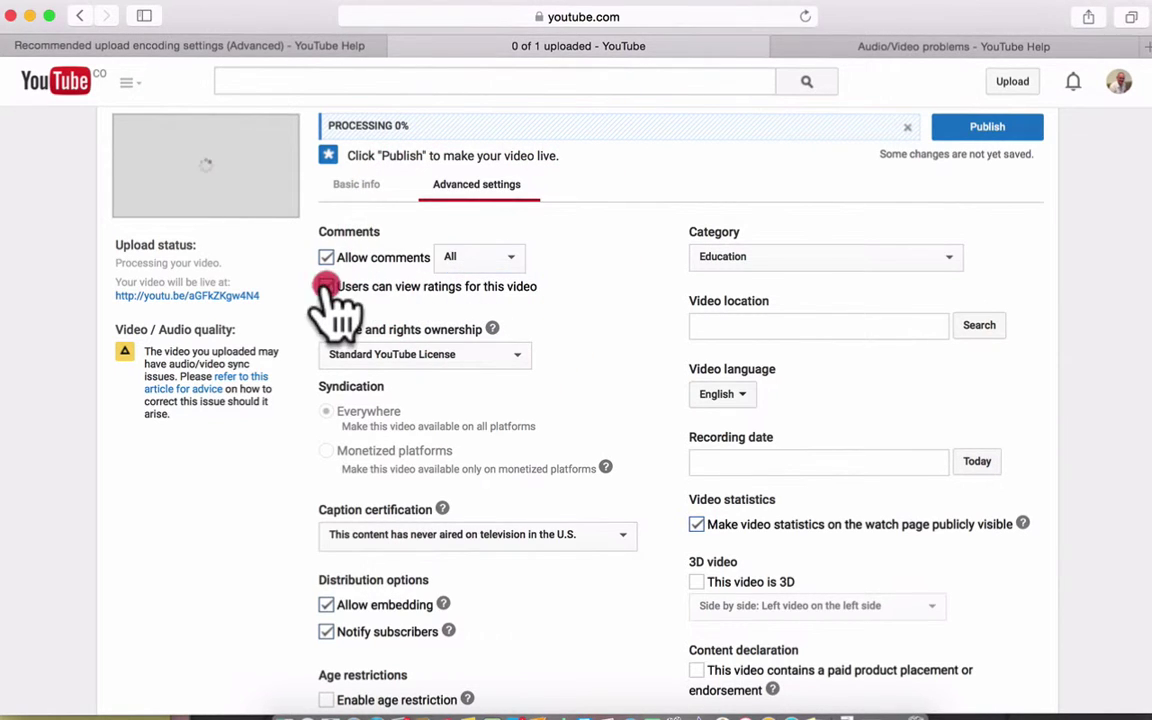
- Examine the available license, caption certification and category choices, leaving each selection as it is
{"action": "left_click", "coordinate": [404, 357]}
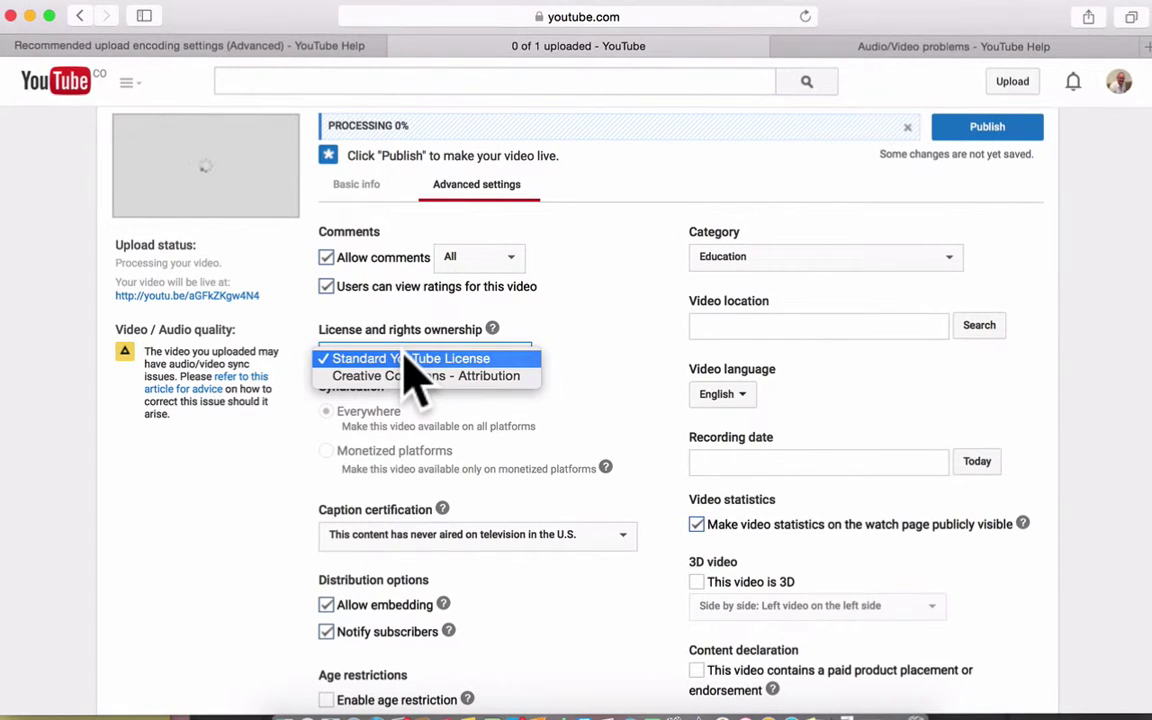
{"action": "left_click", "coordinate": [578, 320]}
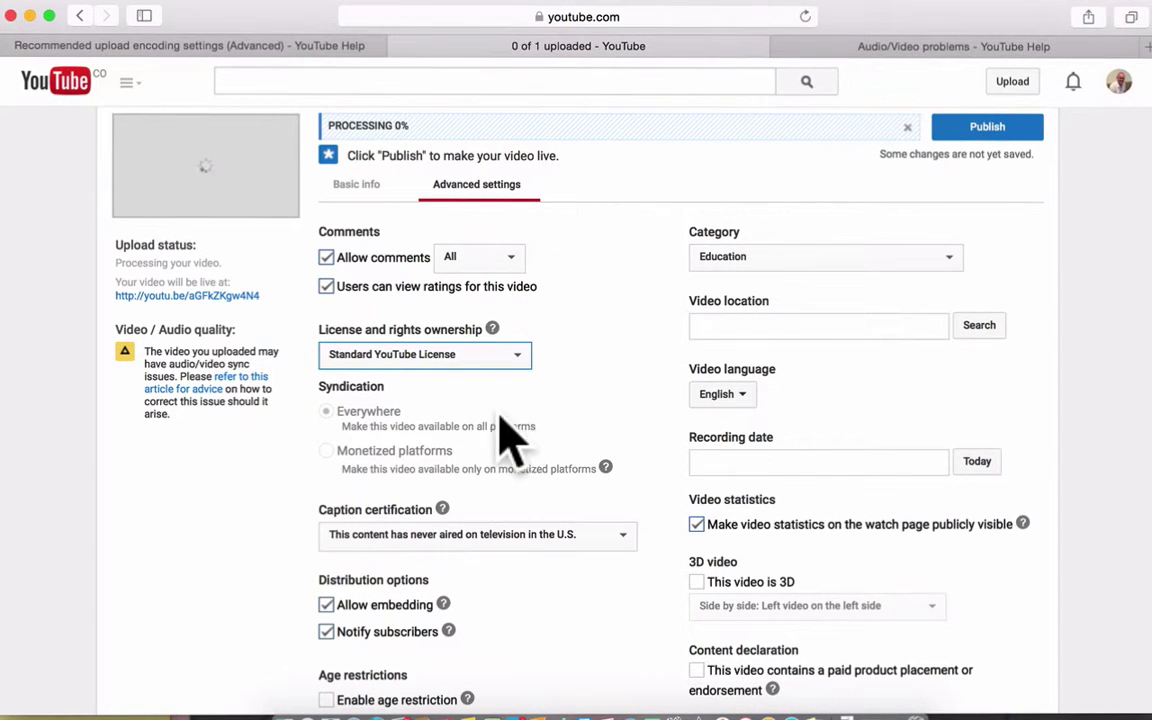
{"action": "scroll", "coordinate": [288, 535], "scroll_direction": "down", "scroll_amount": 3}
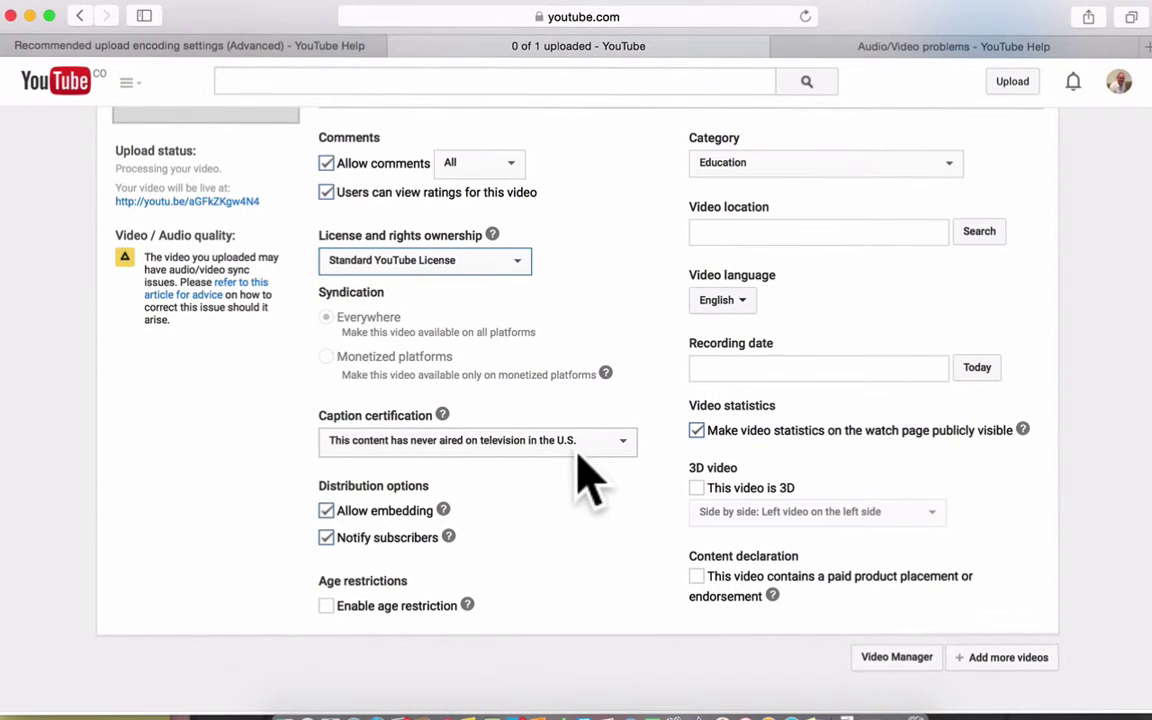
{"action": "left_click", "coordinate": [608, 446]}
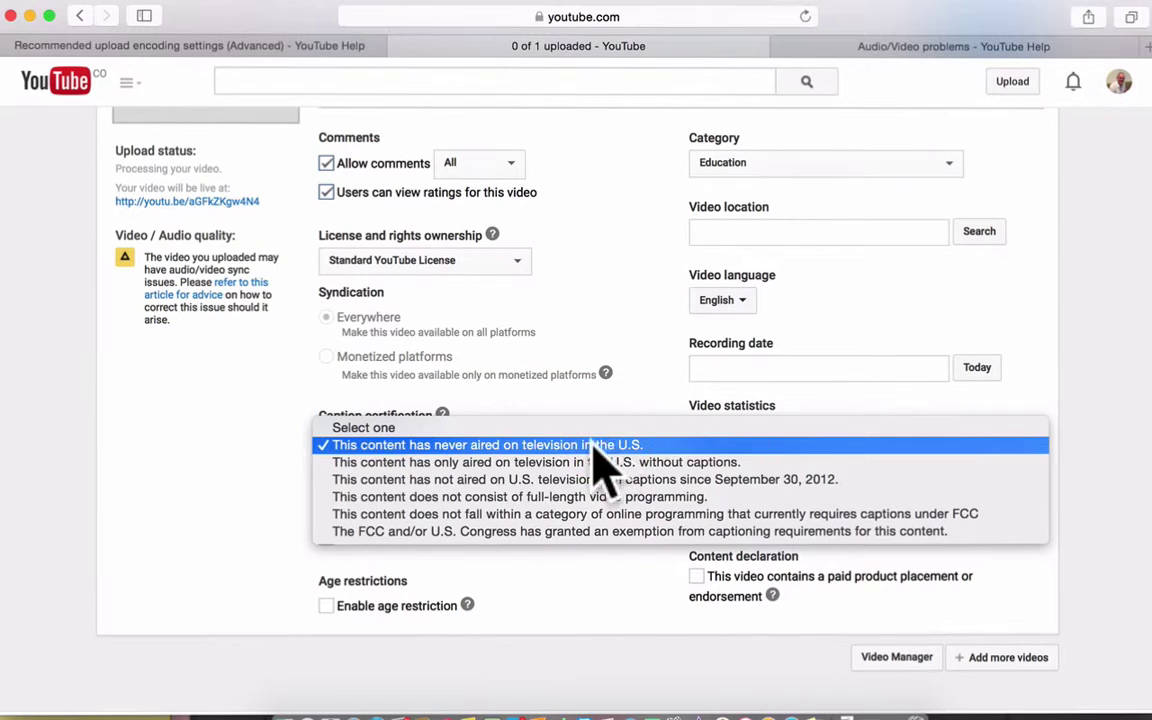
{"action": "left_click", "coordinate": [183, 500]}
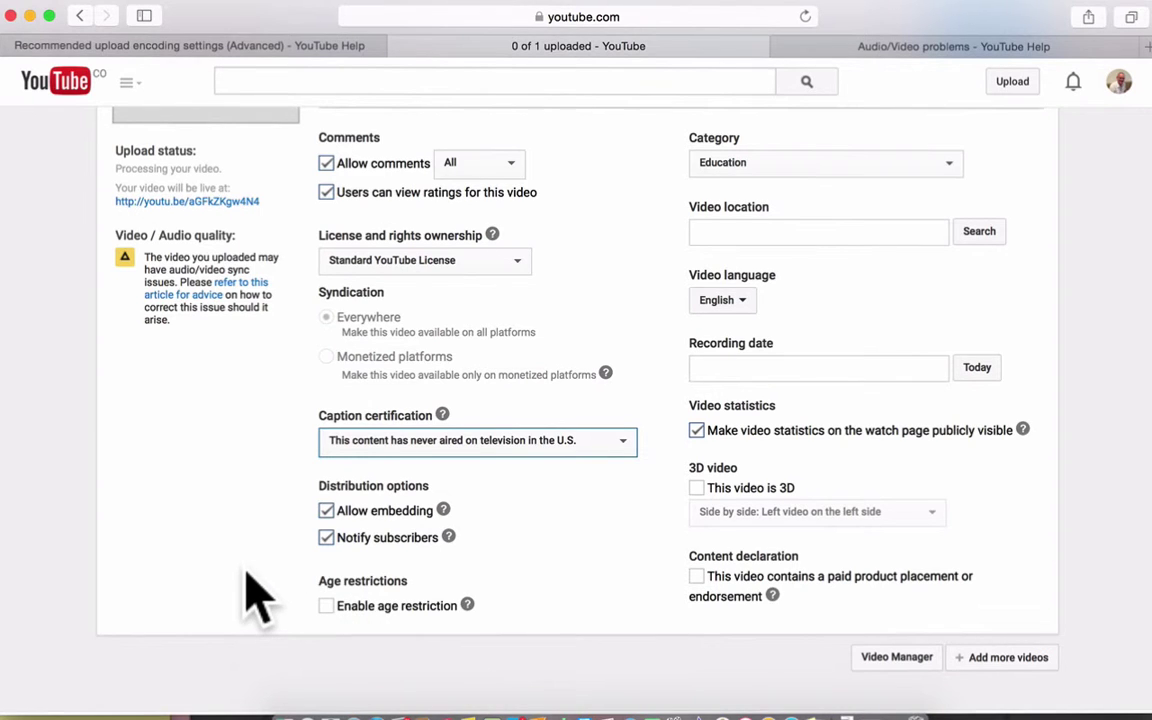
{"action": "scroll", "coordinate": [255, 598], "scroll_direction": "up", "scroll_amount": 3}
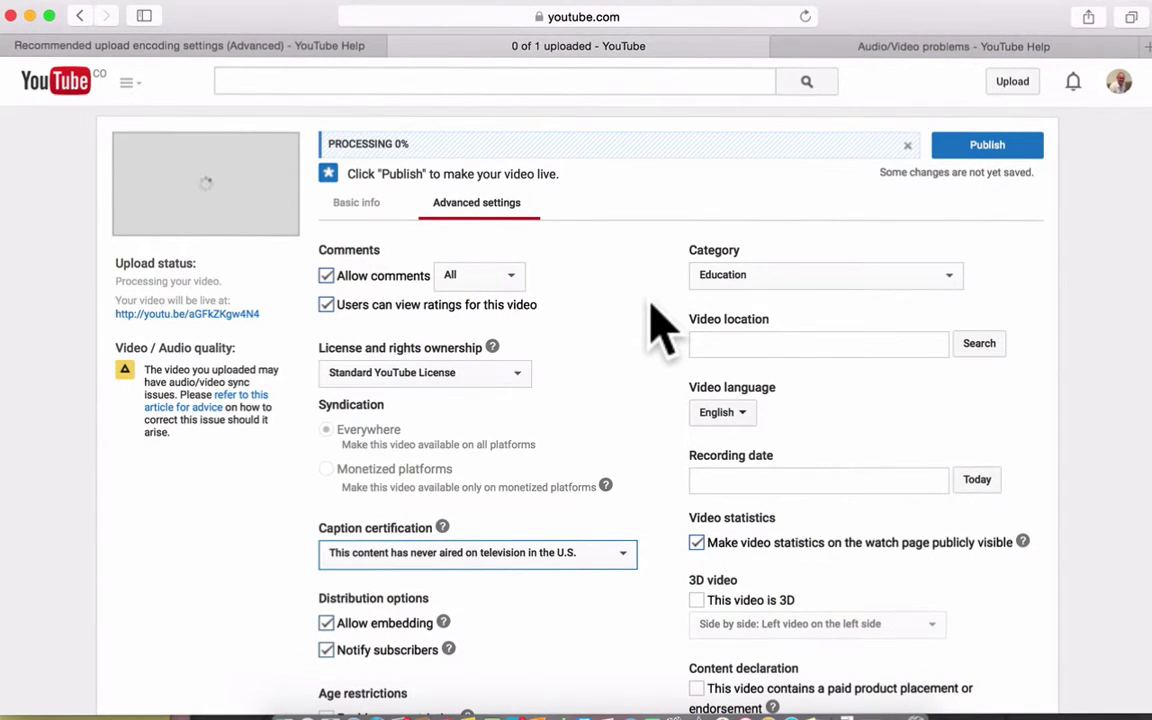
{"action": "scroll", "coordinate": [660, 322], "scroll_direction": "down", "scroll_amount": 2}
{"action": "left_click", "coordinate": [733, 193]}
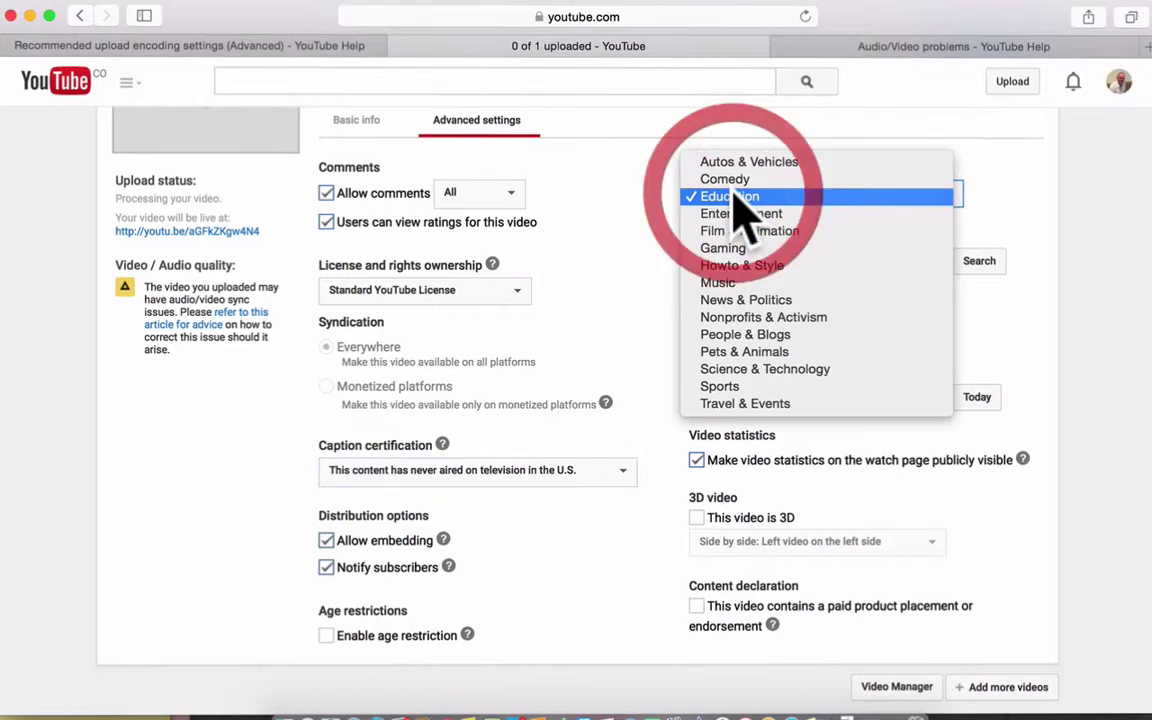
{"action": "left_click", "coordinate": [630, 208]}
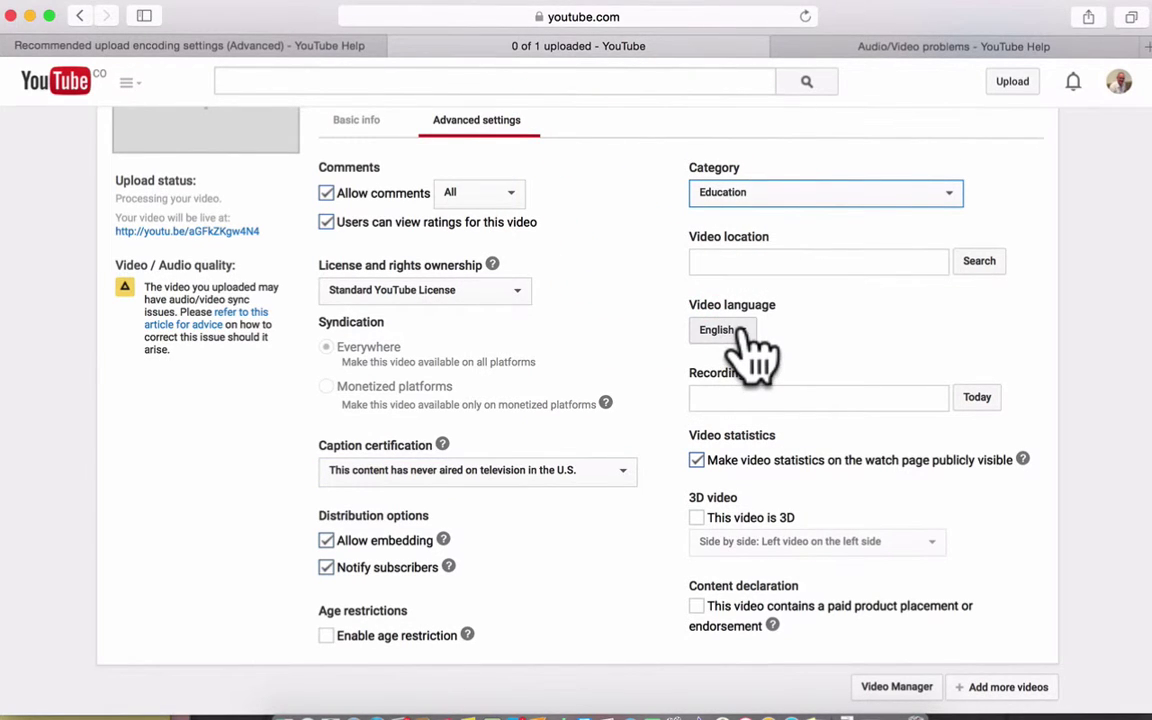
- Set the video's recording date to today, August 11, 2015
{"action": "scroll", "coordinate": [660, 350], "scroll_direction": "down", "scroll_amount": 1}
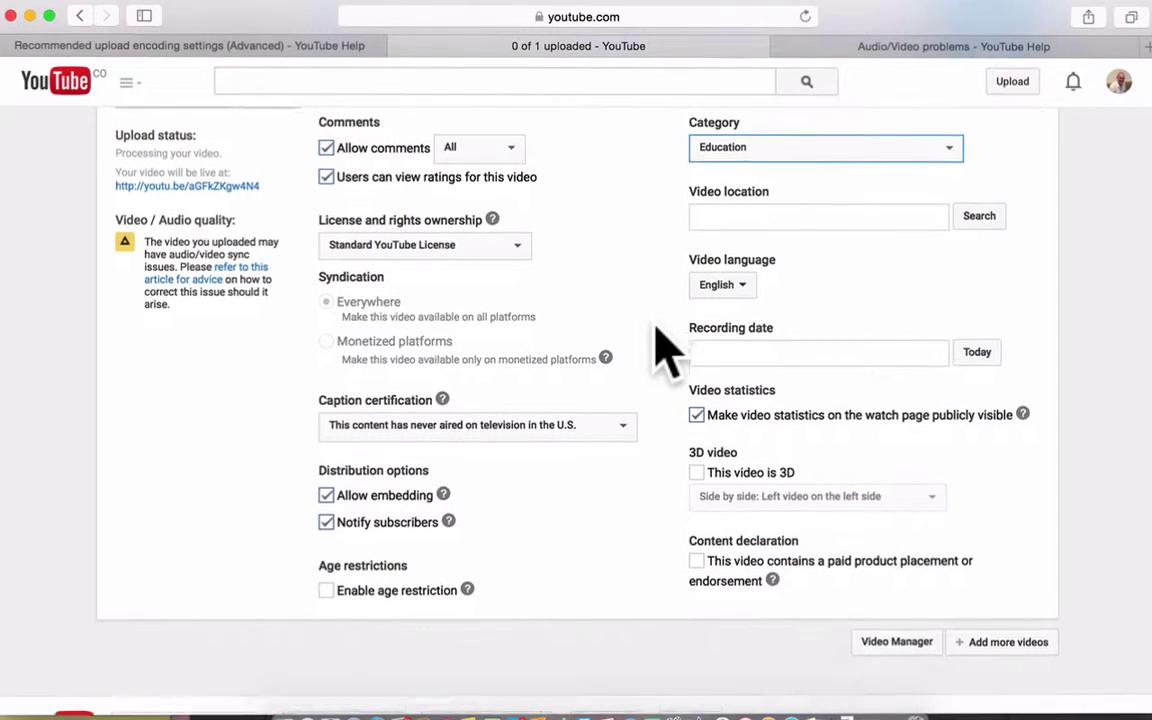
{"action": "scroll", "coordinate": [664, 350], "scroll_direction": "down", "scroll_amount": 1}
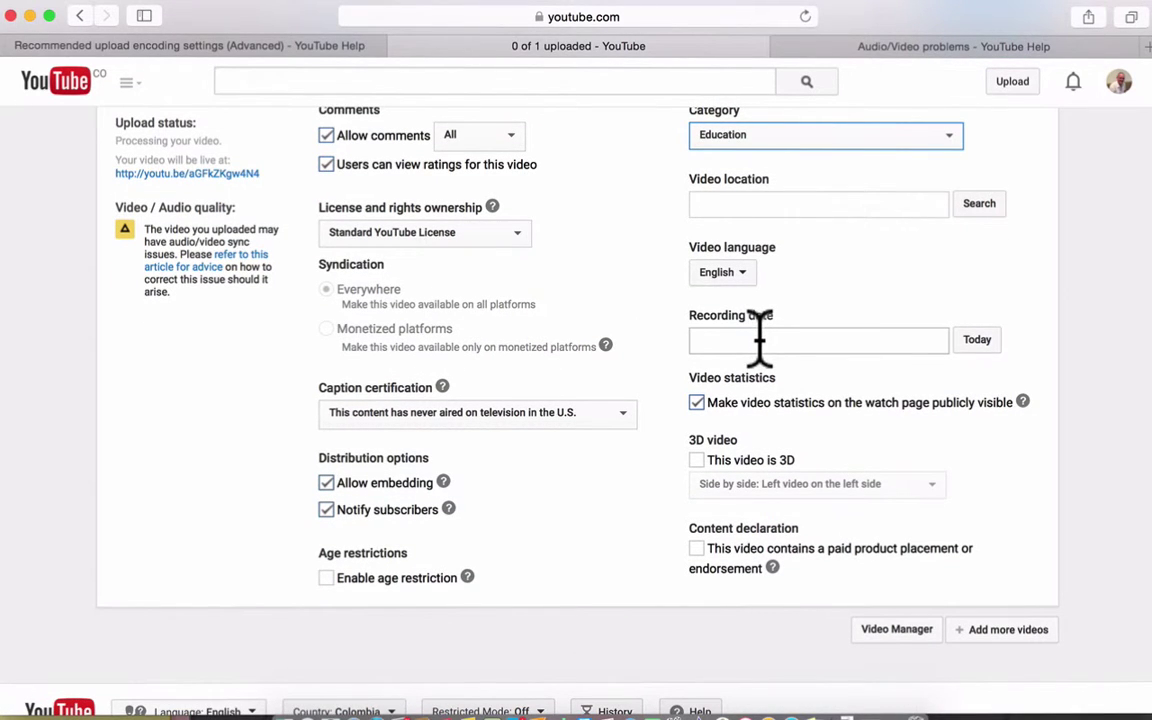
{"action": "left_click", "coordinate": [977, 341]}
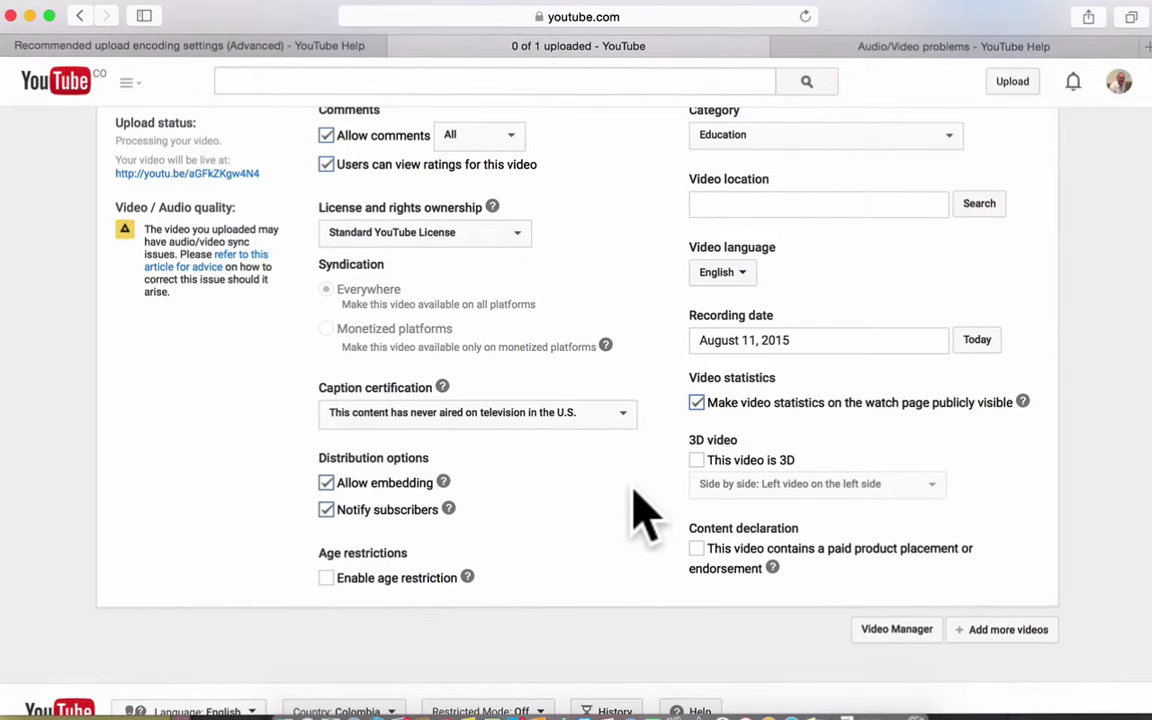
{"action": "scroll", "coordinate": [645, 515], "scroll_direction": "down", "scroll_amount": 1}
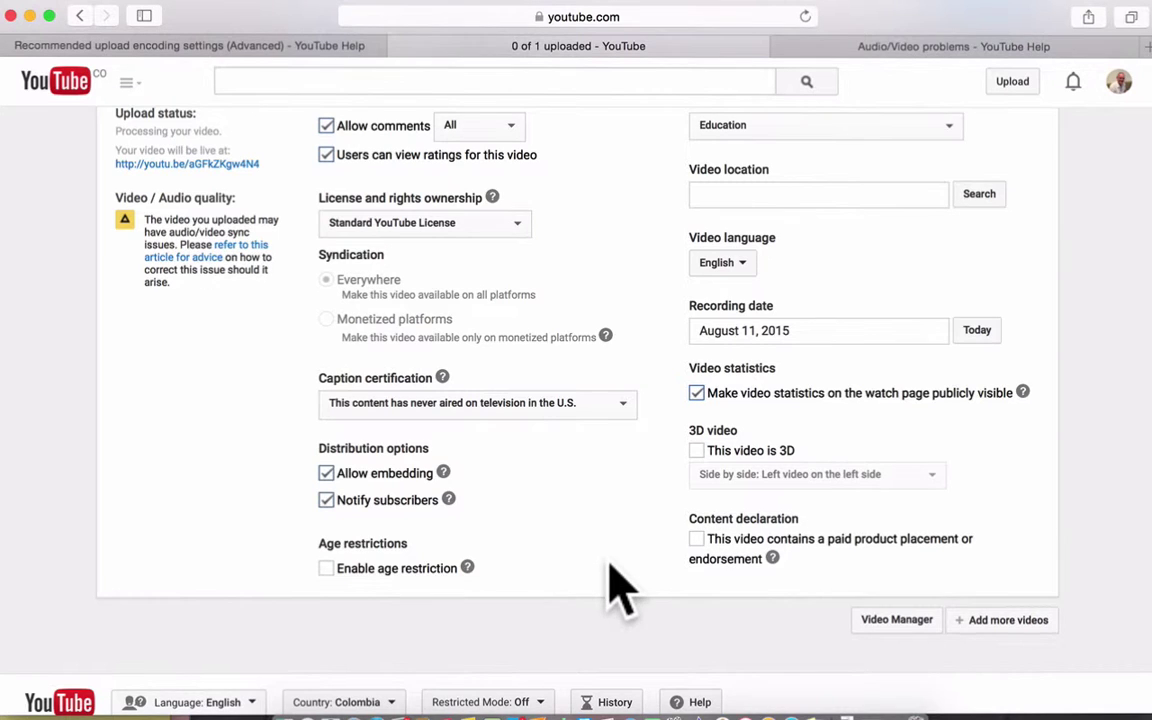
{"action": "scroll", "coordinate": [609, 587], "scroll_direction": "up", "scroll_amount": 2}
{"action": "scroll", "coordinate": [651, 334], "scroll_direction": "up", "scroll_amount": 1}
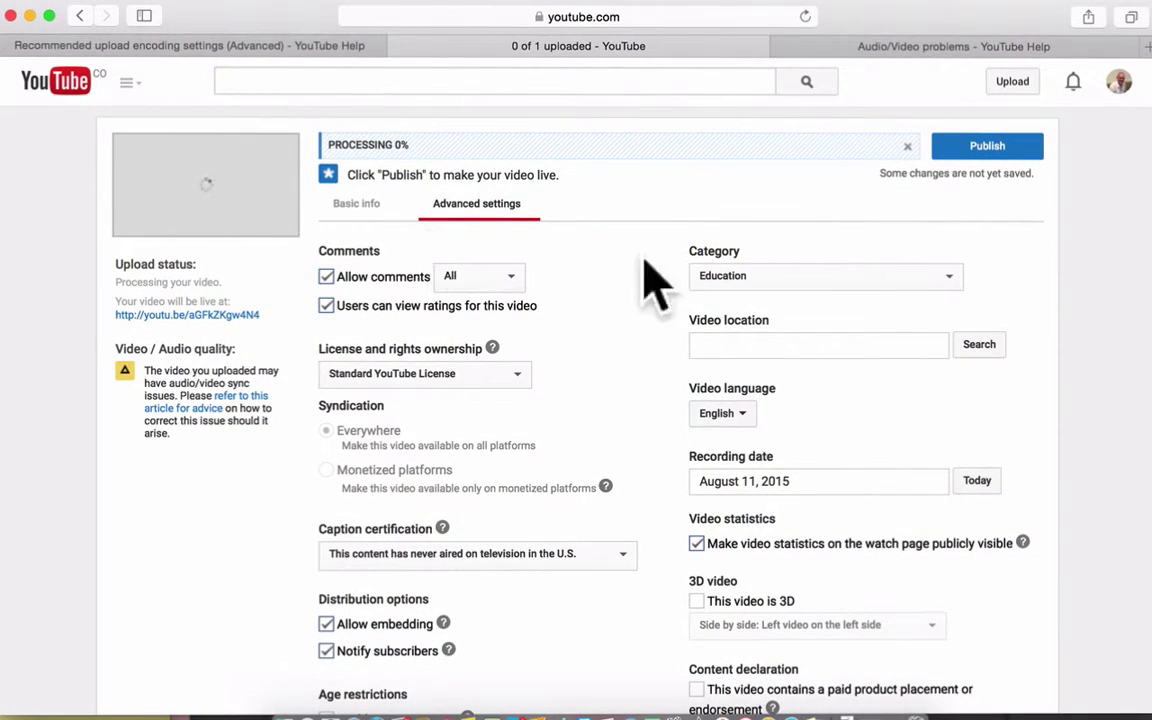
{"action": "scroll", "coordinate": [668, 495], "scroll_direction": "down", "scroll_amount": 5}
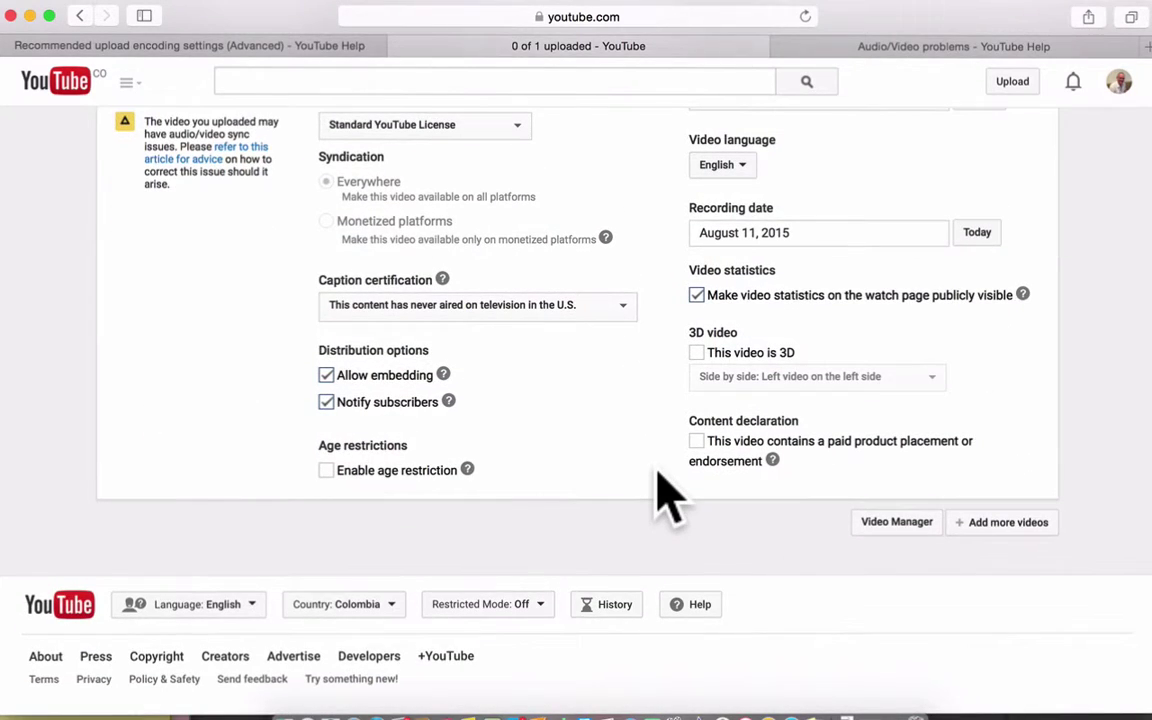
{"action": "scroll", "coordinate": [668, 495], "scroll_direction": "up", "scroll_amount": 5}
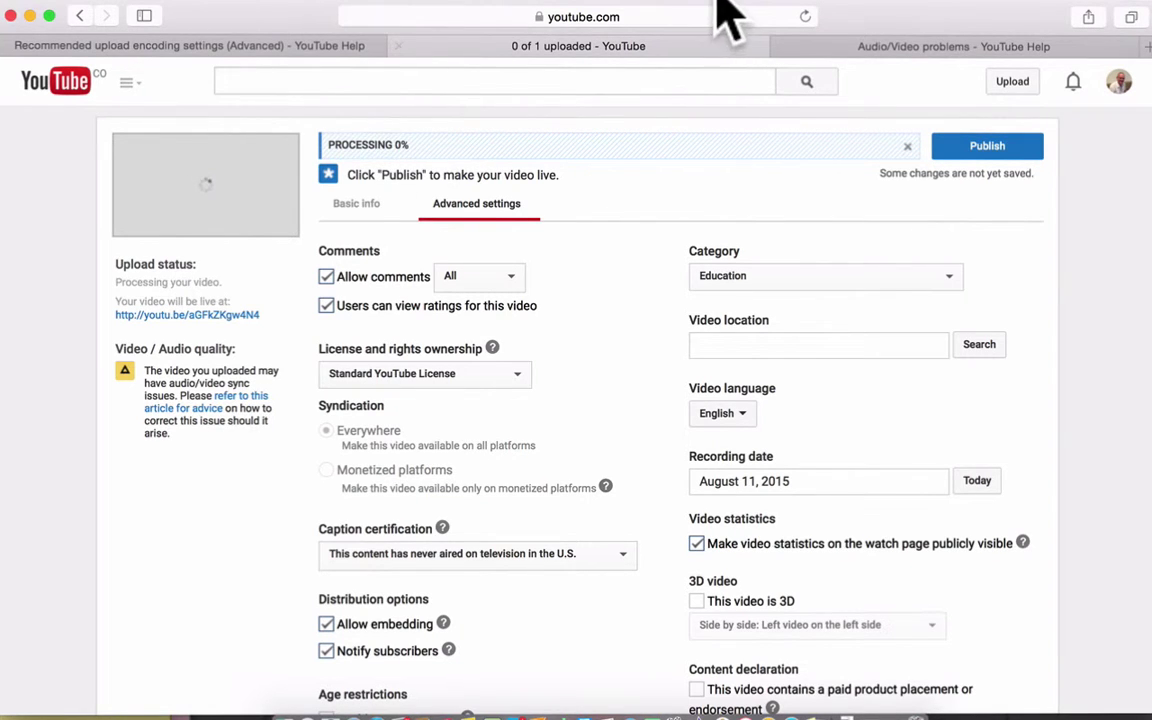
{"action": "left_click", "coordinate": [768, 10]}
{"action": "left_click", "coordinate": [785, 46]}
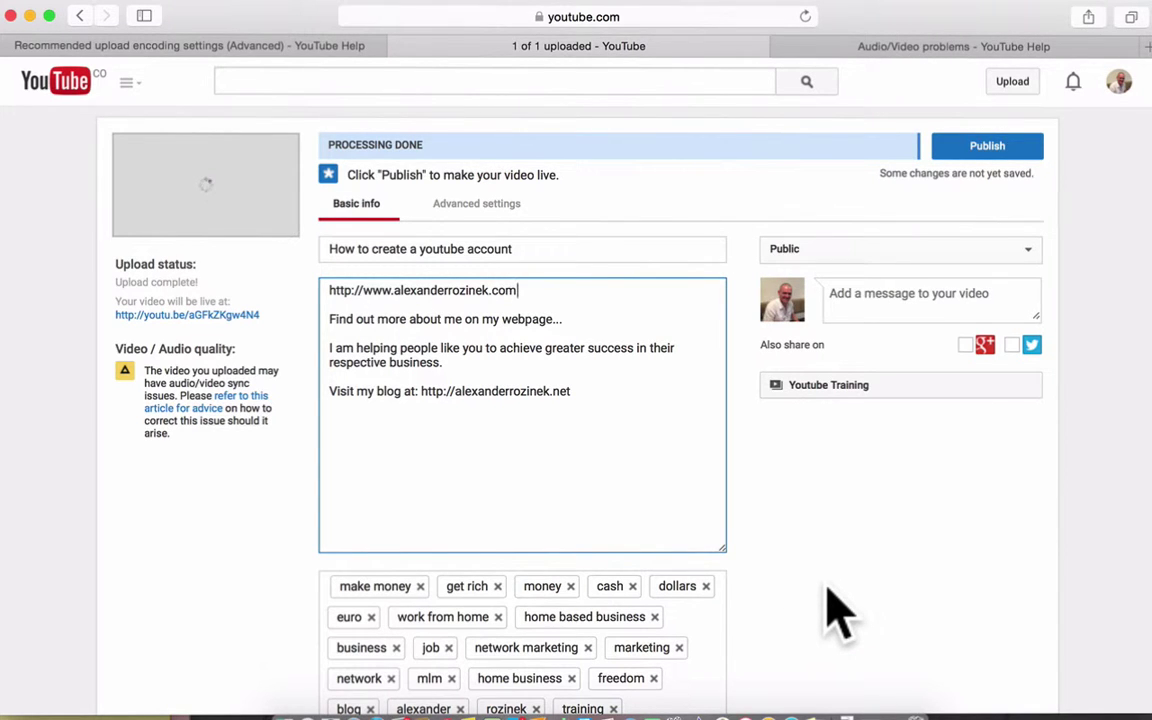
- Review the video's basic info, from the title and description to the tags and thumbnail section
{"action": "scroll", "coordinate": [838, 610], "scroll_direction": "down", "scroll_amount": 10}
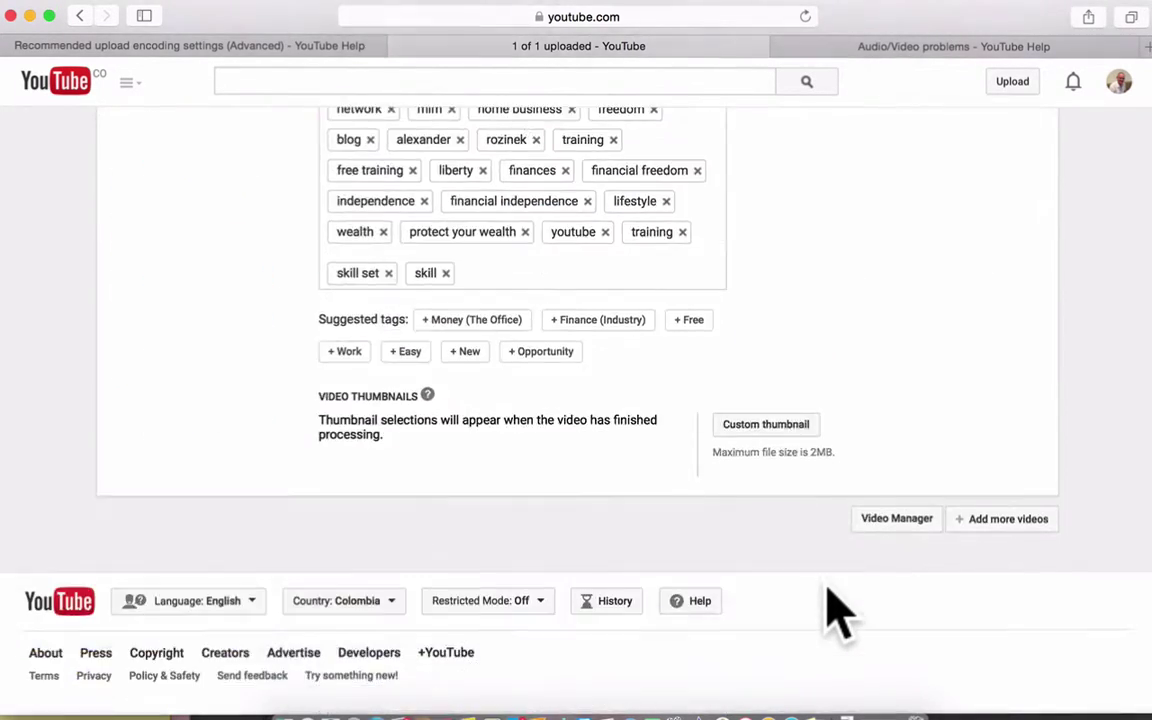
{"action": "scroll", "coordinate": [838, 610], "scroll_direction": "up", "scroll_amount": 8}
{"action": "scroll", "coordinate": [830, 610], "scroll_direction": "up", "scroll_amount": 2}
{"action": "scroll", "coordinate": [823, 610], "scroll_direction": "down", "scroll_amount": 8}
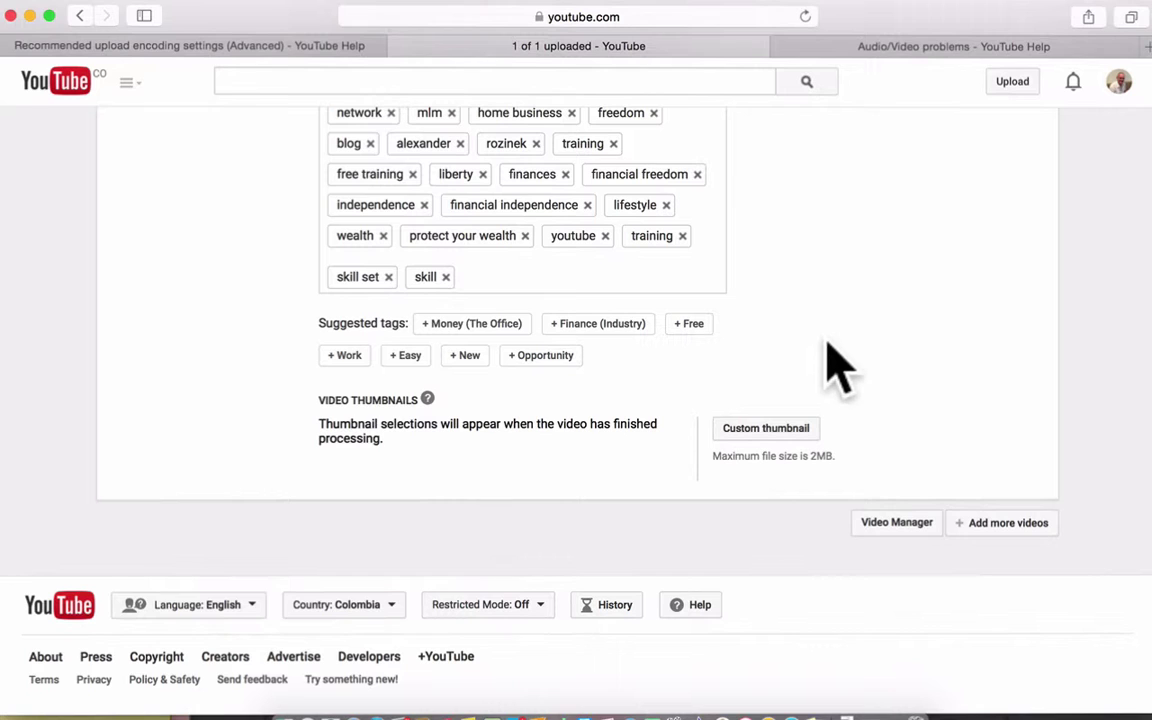
{"action": "scroll", "coordinate": [442, 458], "scroll_direction": "up", "scroll_amount": 10}
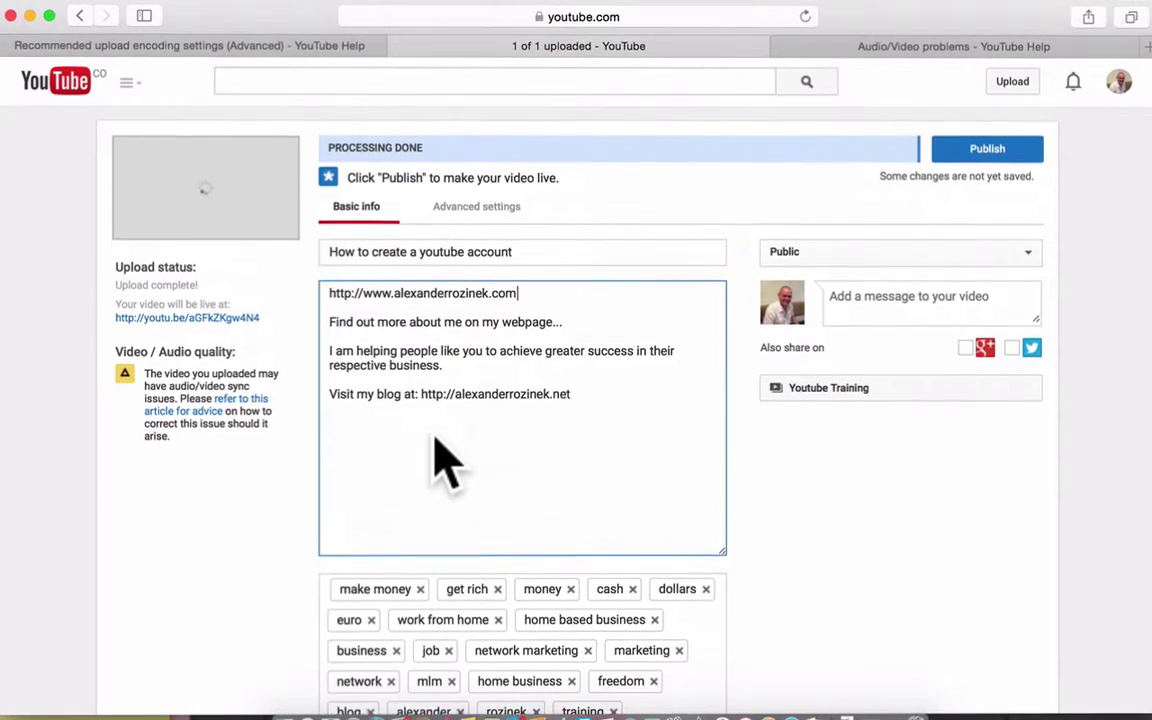
{"action": "scroll", "coordinate": [442, 458], "scroll_direction": "down", "scroll_amount": 2}
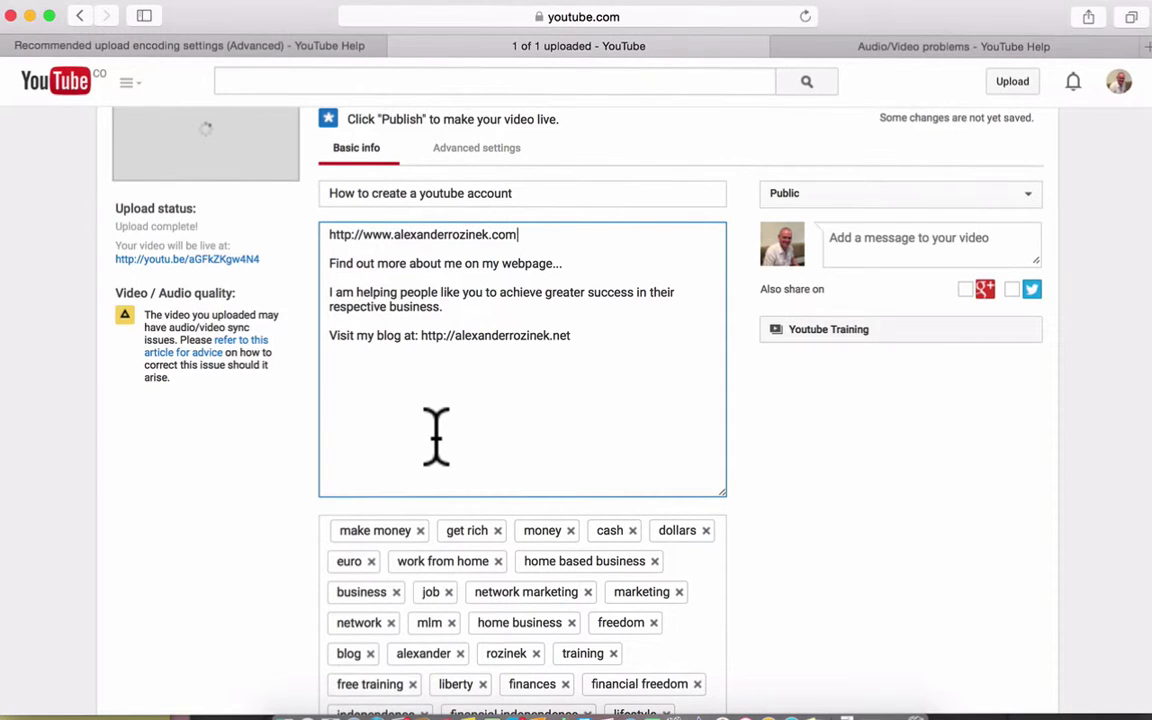
{"action": "scroll", "coordinate": [436, 436], "scroll_direction": "down", "scroll_amount": 1}
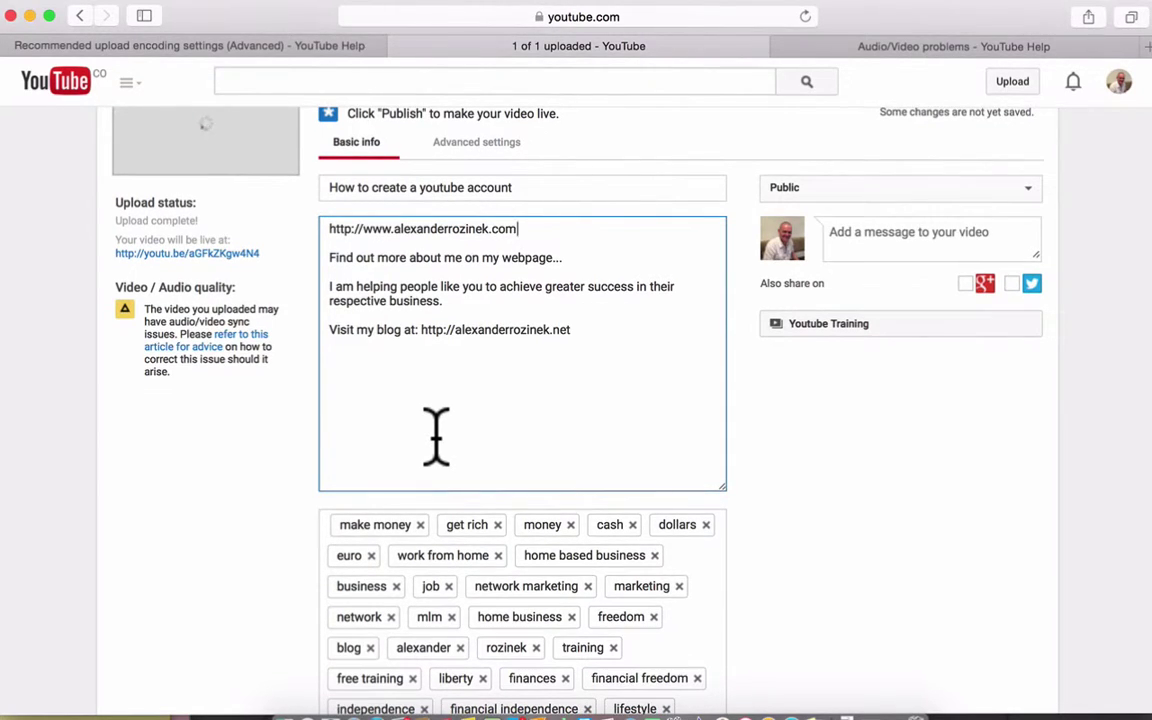
{"action": "scroll", "coordinate": [422, 445], "scroll_direction": "up", "scroll_amount": 2}
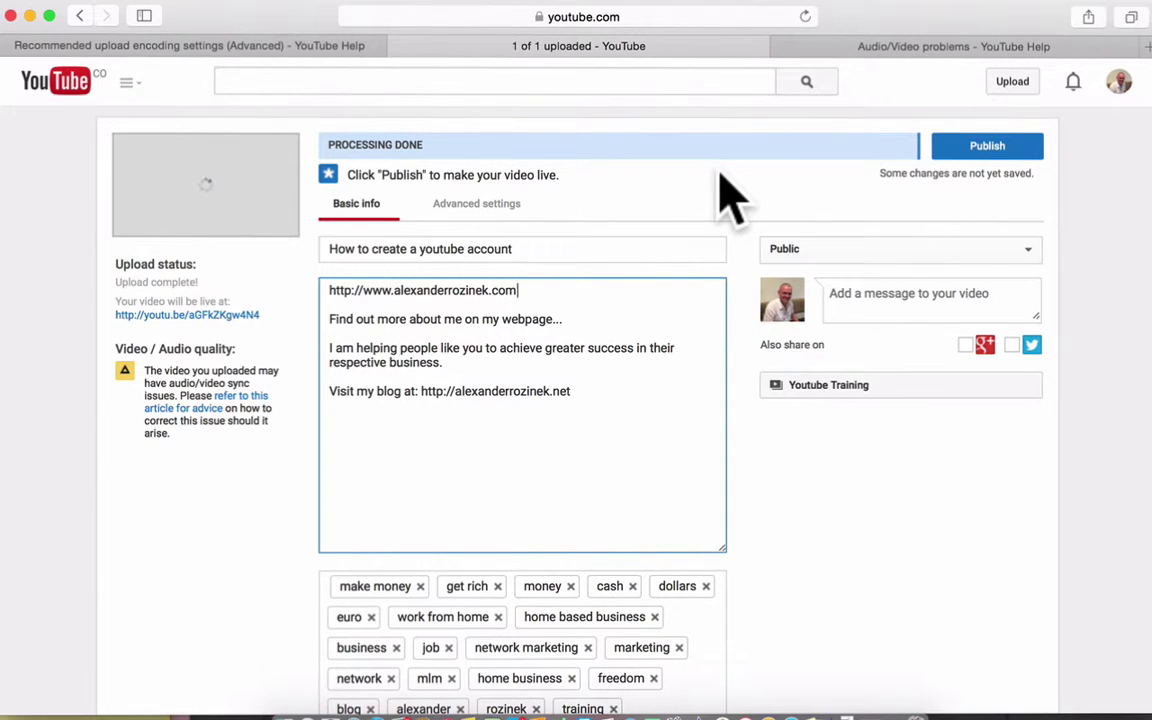
{"action": "left_click", "coordinate": [770, 6]}
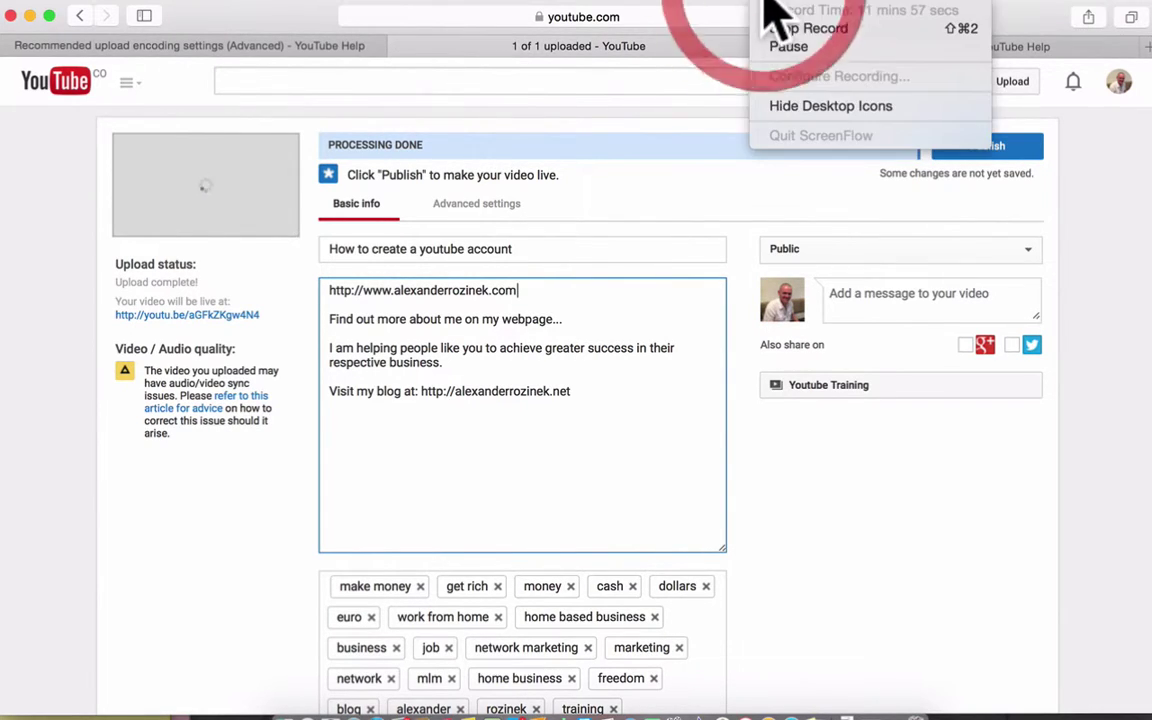
{"action": "left_click", "coordinate": [788, 47]}
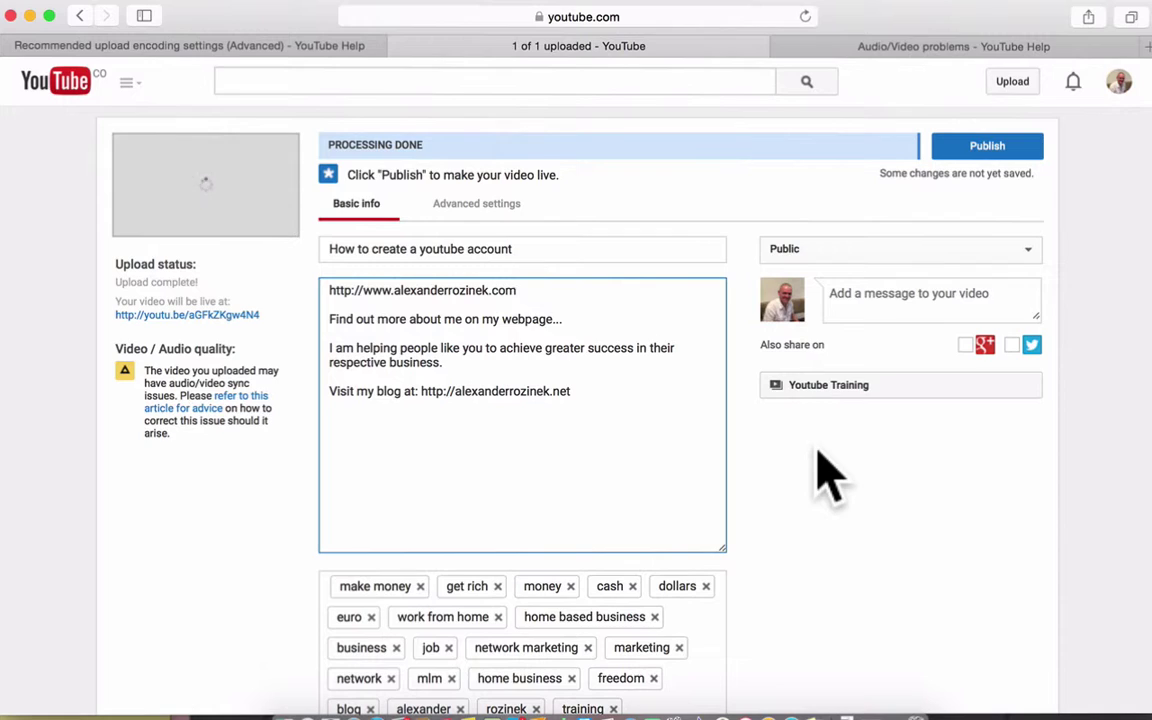
{"action": "scroll", "coordinate": [818, 452], "scroll_direction": "down", "scroll_amount": 10}
{"action": "scroll", "coordinate": [823, 480], "scroll_direction": "up", "scroll_amount": 8}
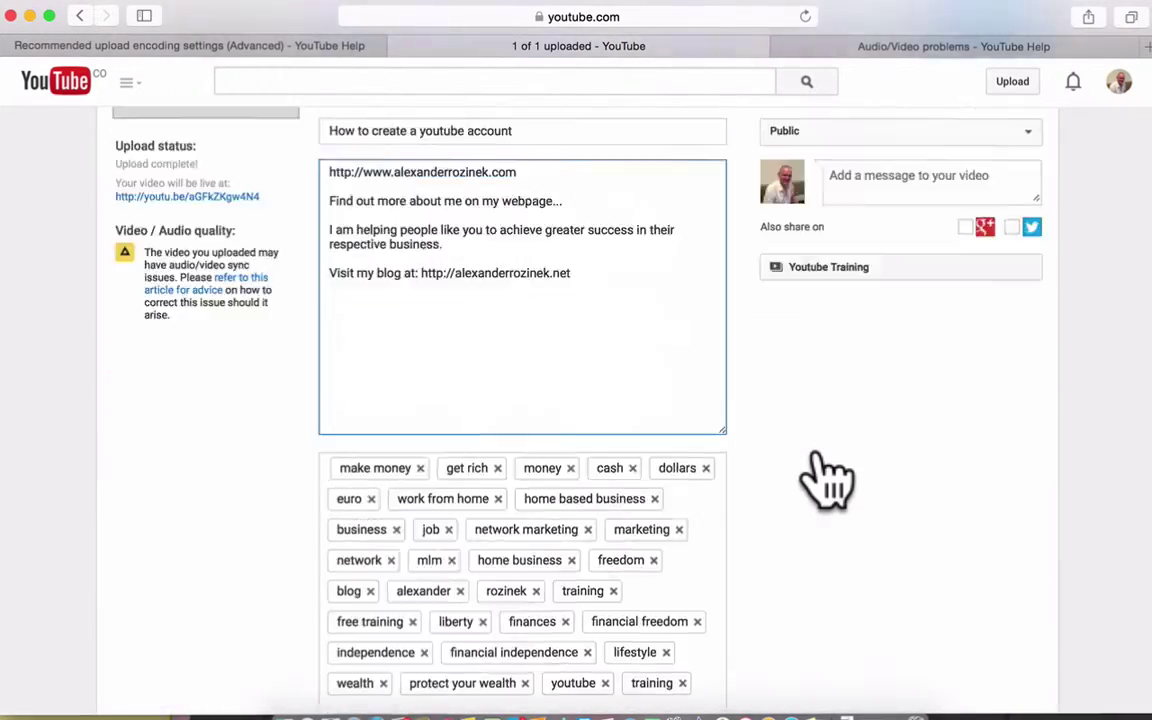
- Publish the uploaded video "How to create a youtube account" with its visibility kept as Public
{"action": "scroll", "coordinate": [820, 470], "scroll_direction": "down", "scroll_amount": 3}
{"action": "scroll", "coordinate": [826, 480], "scroll_direction": "up", "scroll_amount": 5}
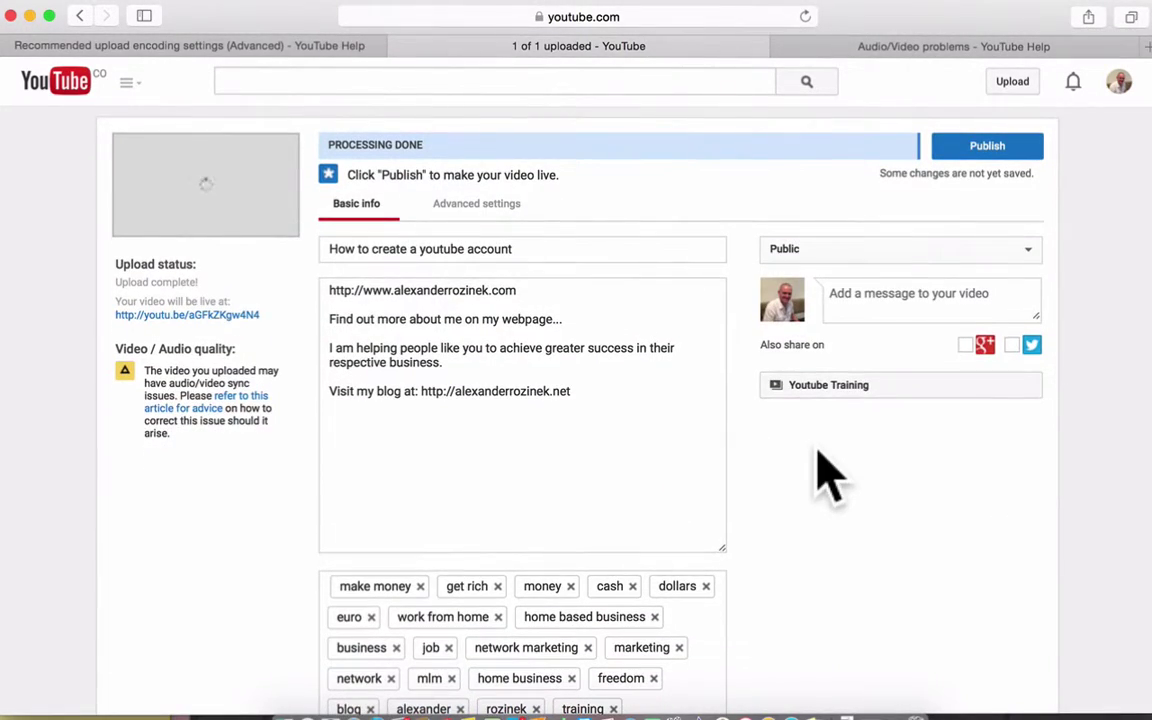
{"action": "left_click", "coordinate": [989, 148]}
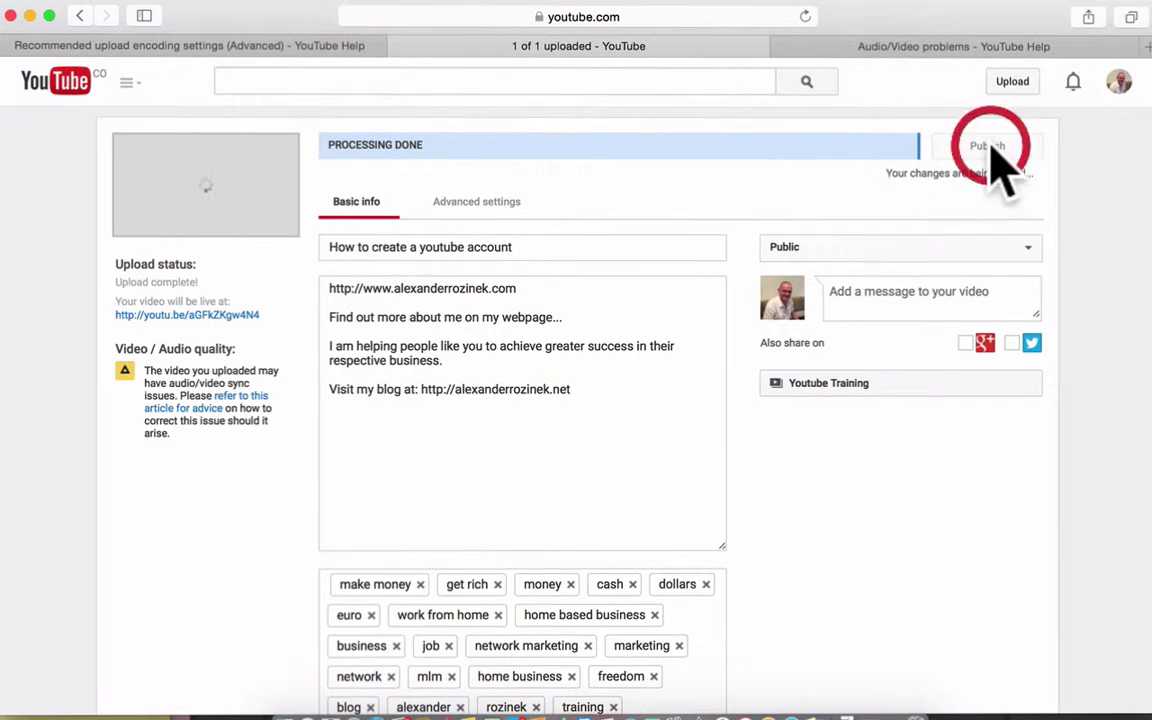
{"action": "left_click", "coordinate": [992, 150]}
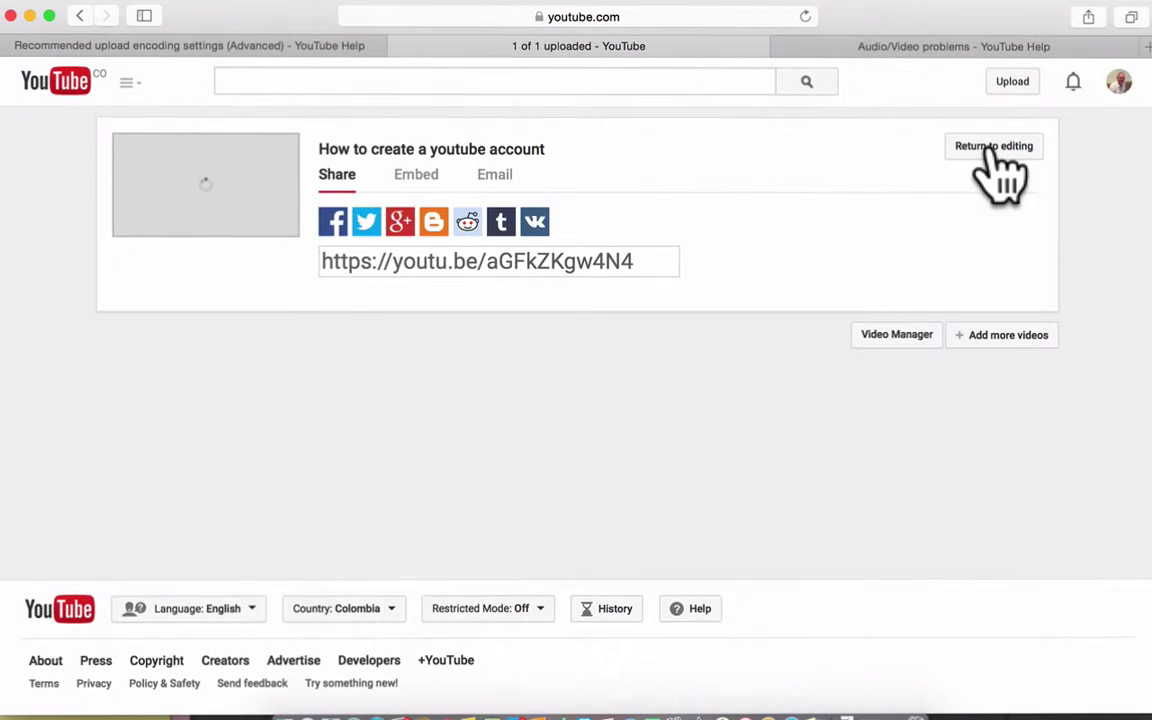
{"action": "left_click", "coordinate": [484, 265]}
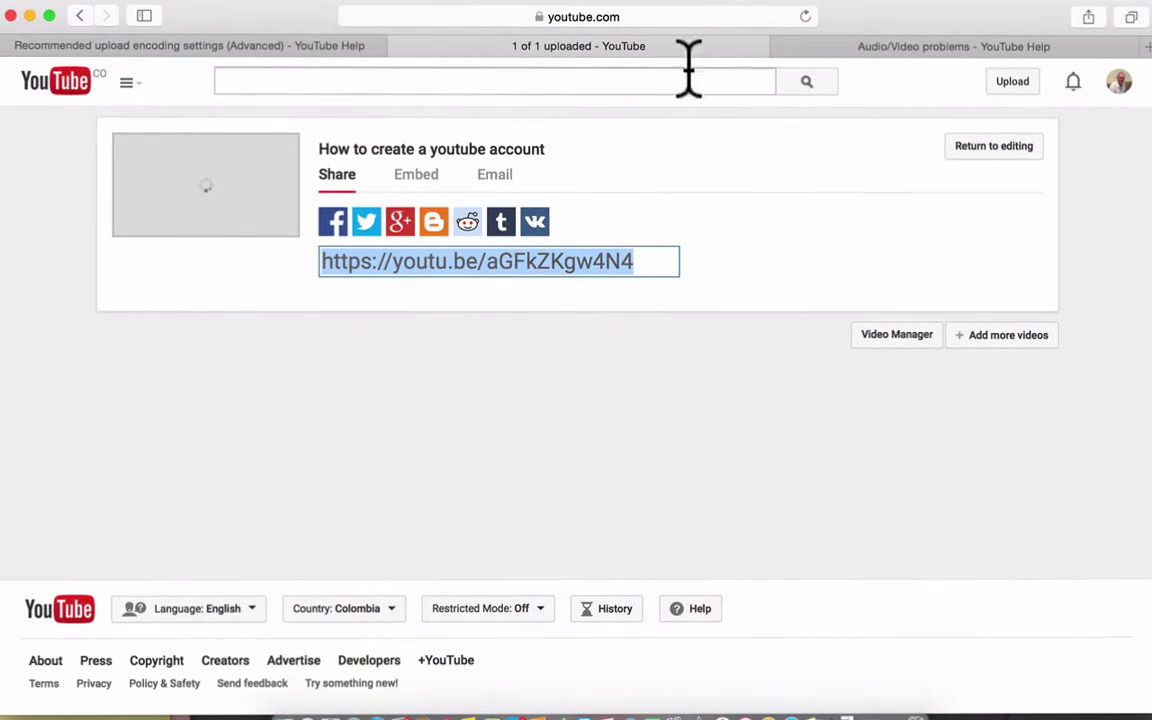
{"action": "left_click", "coordinate": [1147, 52]}
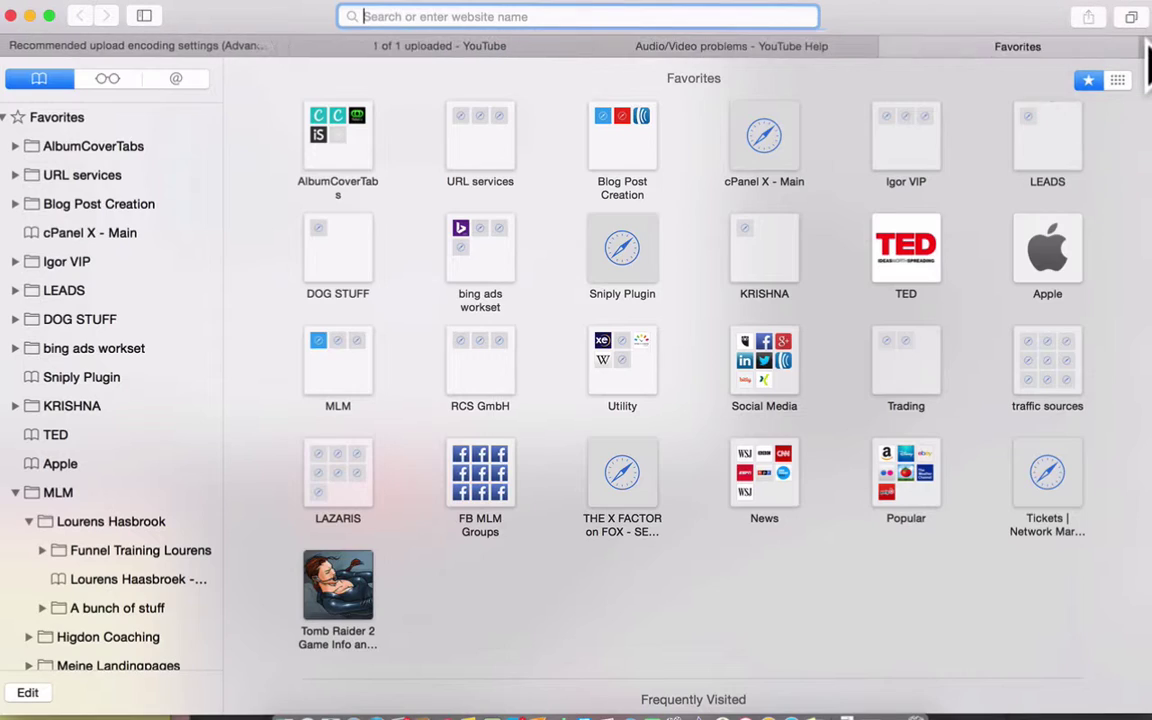
{"action": "type", "text": "https://youtu.be/aGFkZKgw4N4"}
{"action": "key", "text": "Return"}
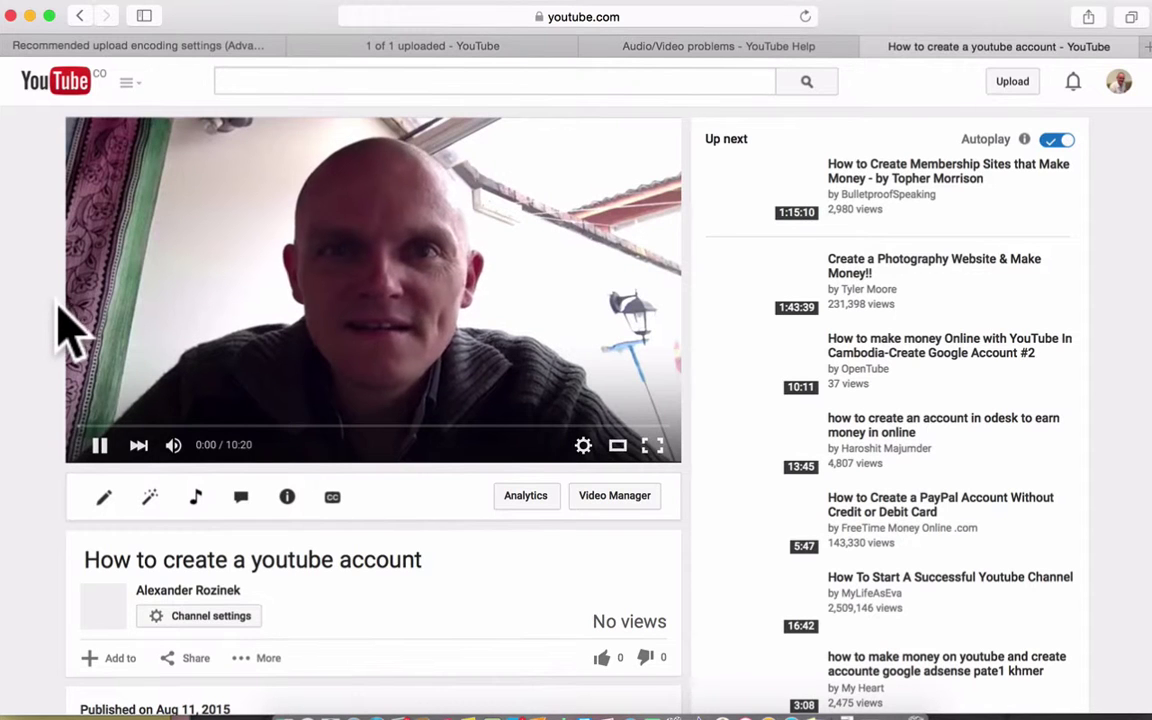
- Play the first few seconds of the published video, look over its watch page, and leave playback paused
{"action": "left_click", "coordinate": [218, 308]}
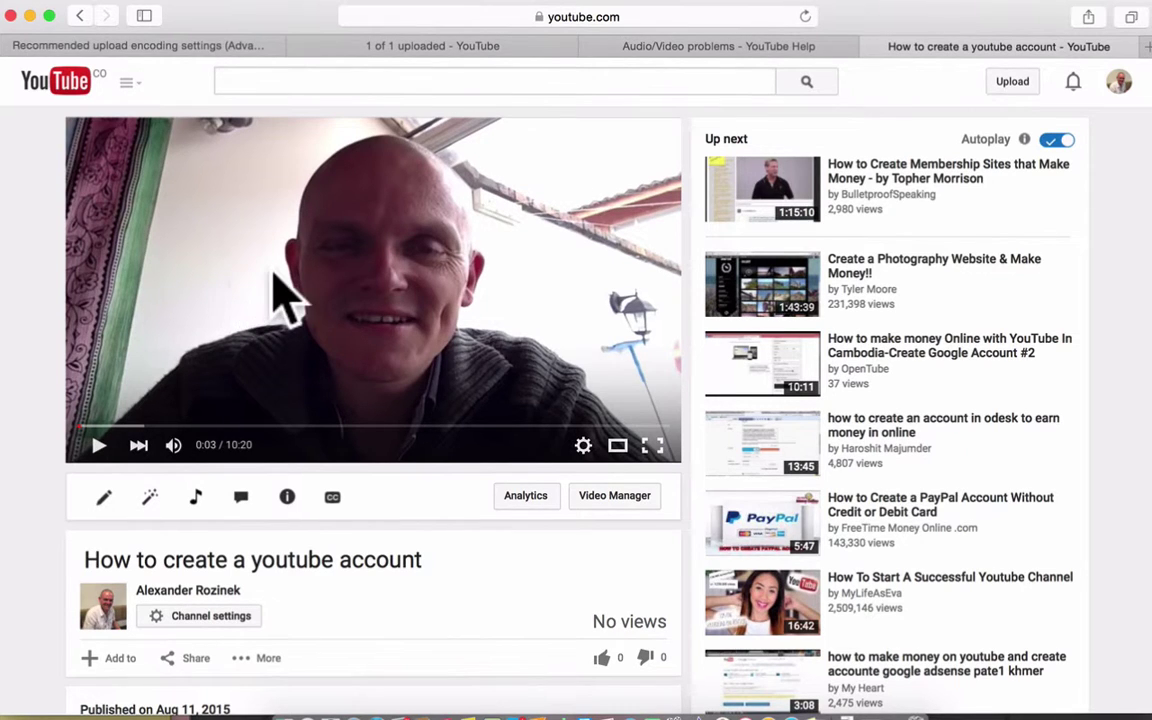
{"action": "left_click", "coordinate": [272, 280]}
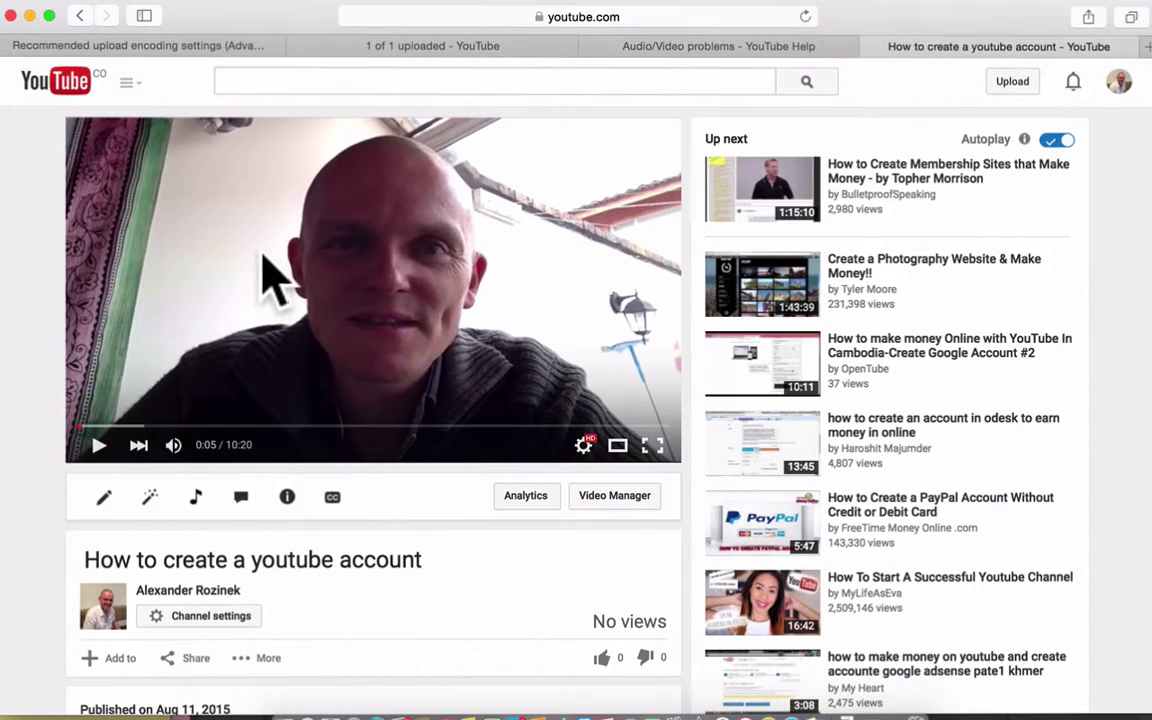
{"action": "scroll", "coordinate": [258, 260], "scroll_direction": "down", "scroll_amount": 5}
{"action": "scroll", "coordinate": [255, 262], "scroll_direction": "up", "scroll_amount": 5}
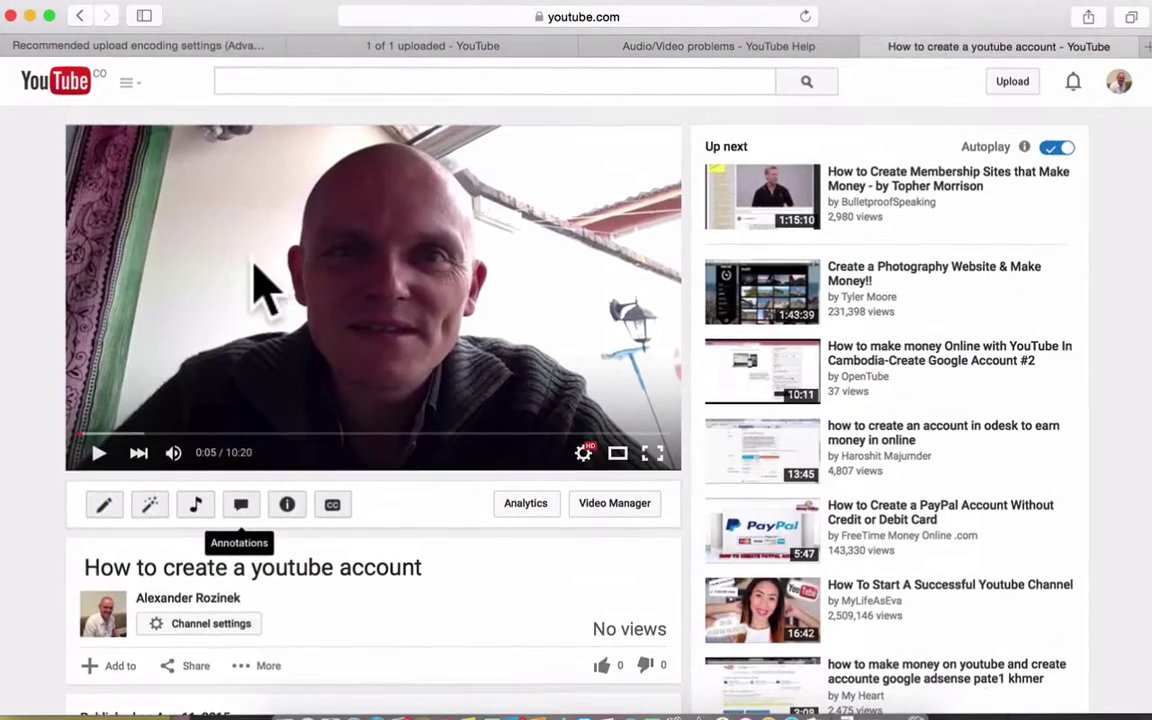
{"action": "scroll", "coordinate": [290, 262], "scroll_direction": "down", "scroll_amount": 1}
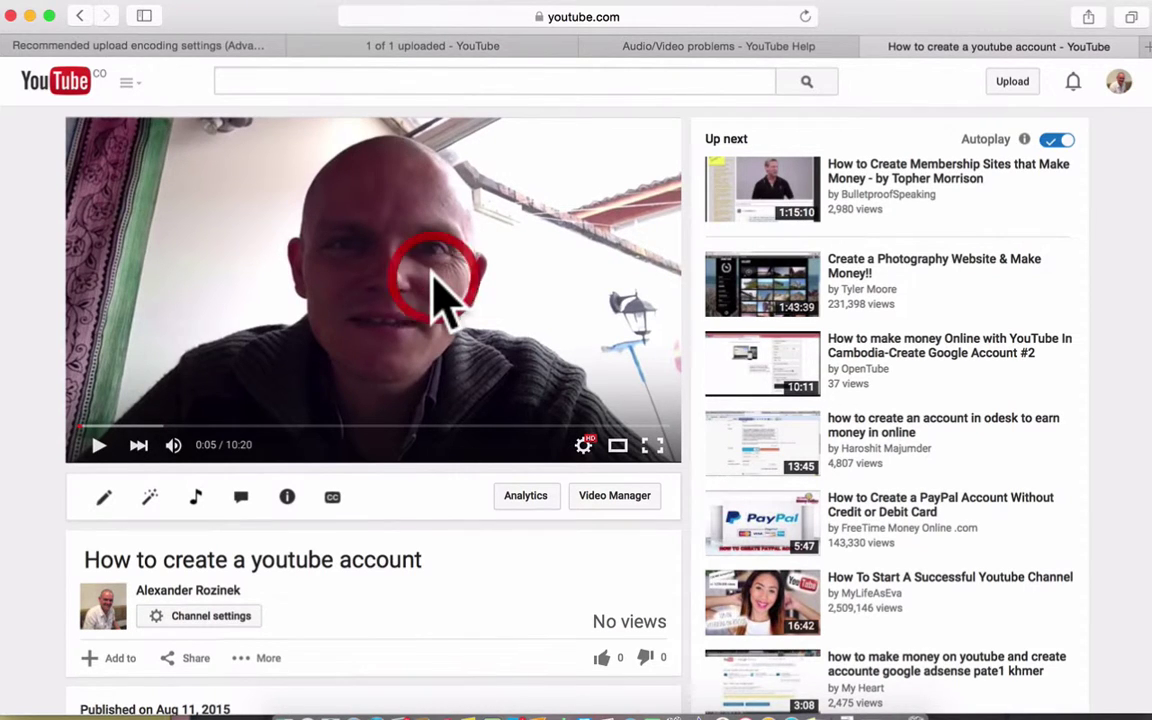
{"action": "left_click", "coordinate": [440, 290]}
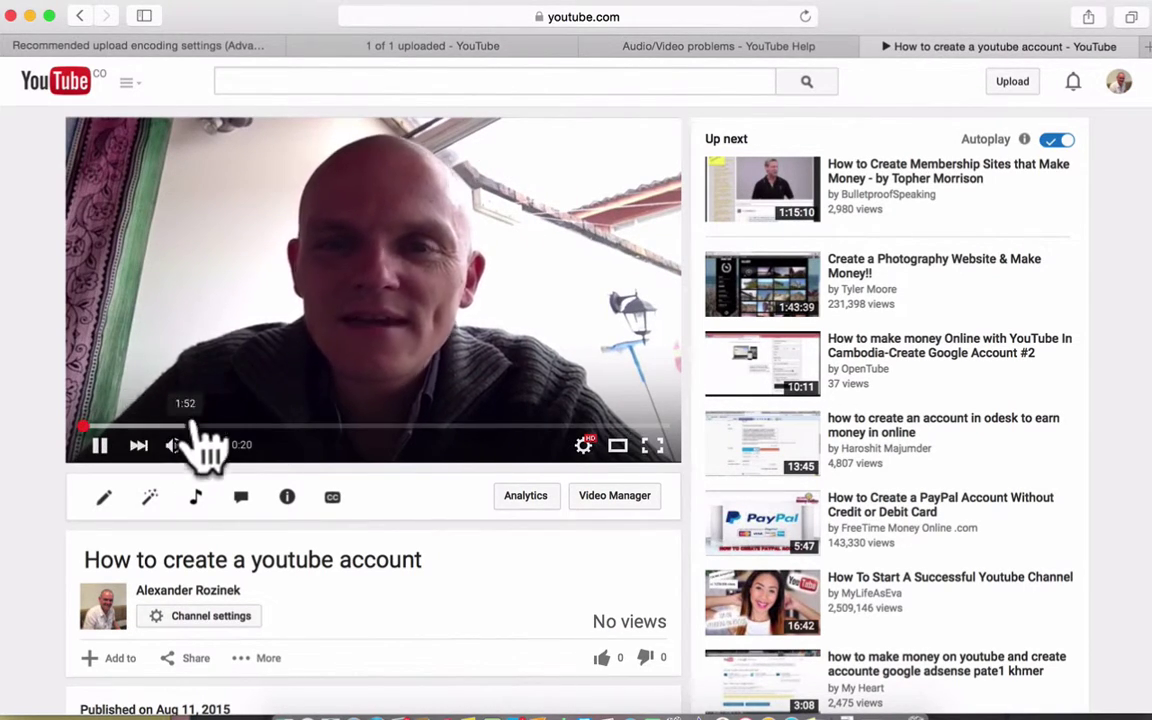
{"action": "left_click", "coordinate": [164, 318]}
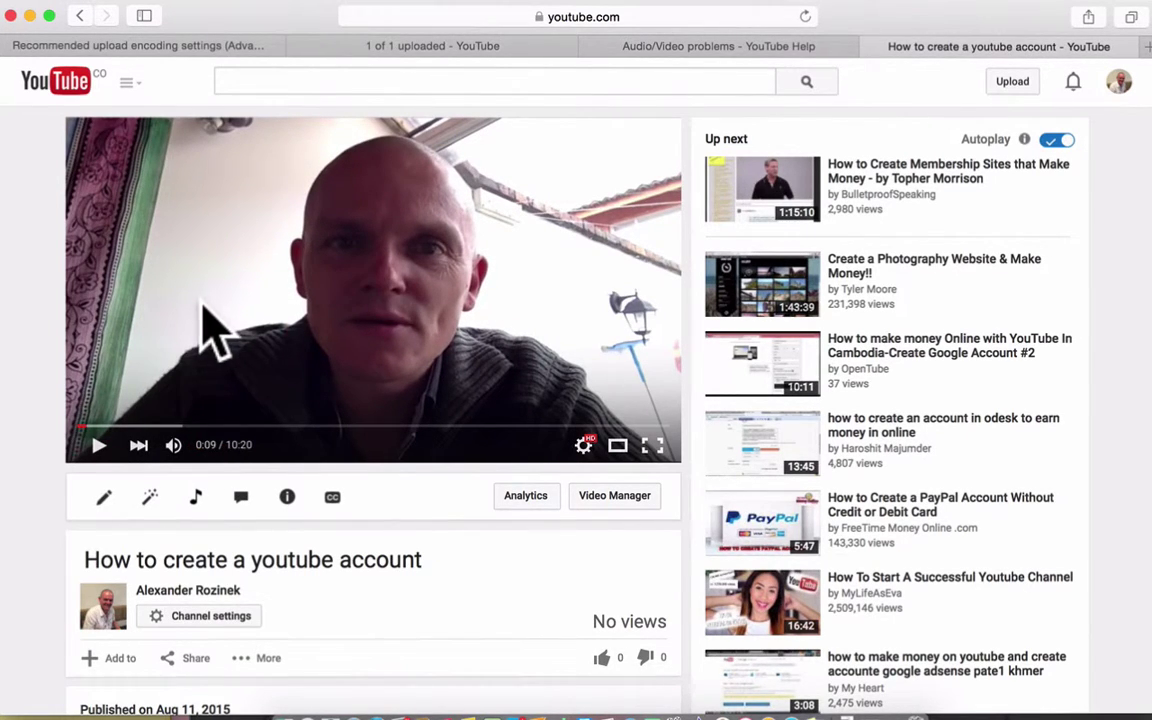
- Go back to the upload page, return to editing the video, and view its thumbnail choices
{"action": "left_click", "coordinate": [476, 46]}
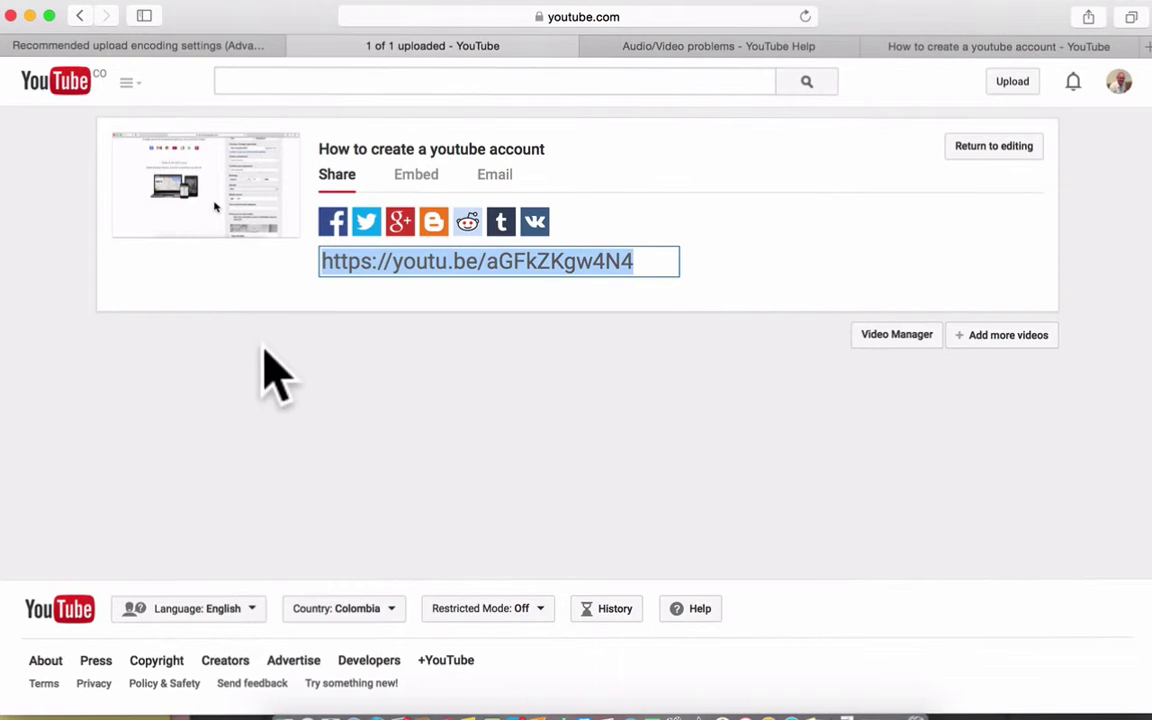
{"action": "left_click", "coordinate": [980, 148]}
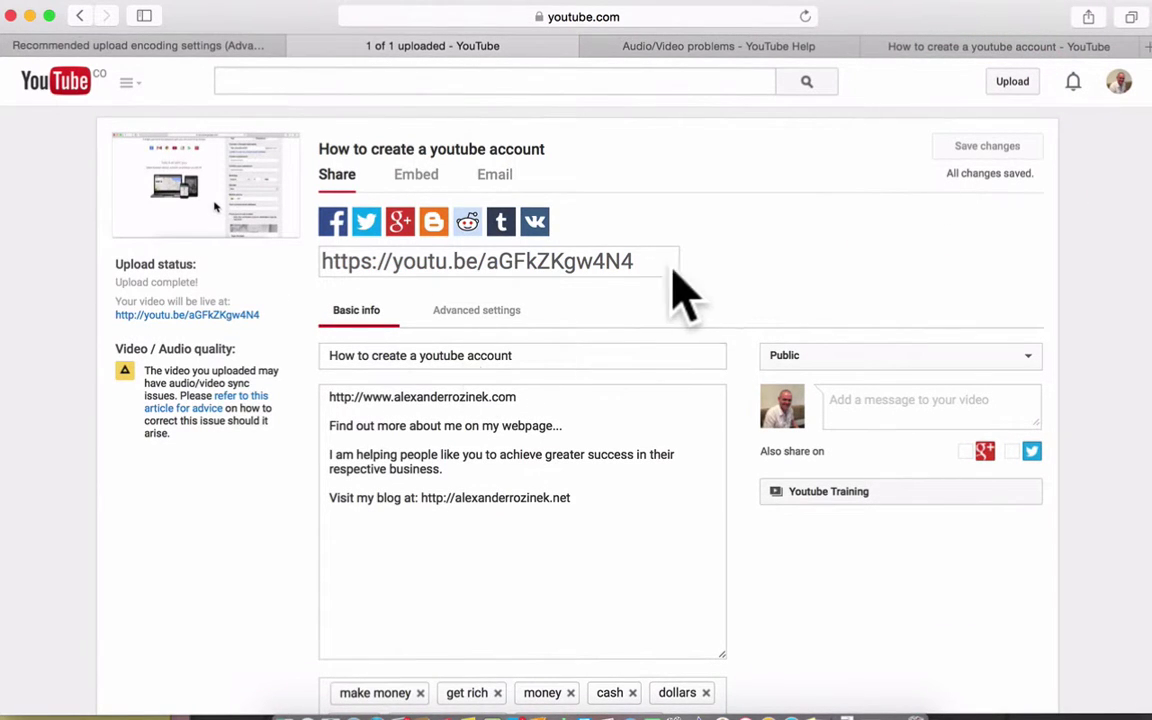
{"action": "scroll", "coordinate": [191, 600], "scroll_direction": "down", "scroll_amount": 1}
{"action": "scroll", "coordinate": [200, 620], "scroll_direction": "down", "scroll_amount": 10}
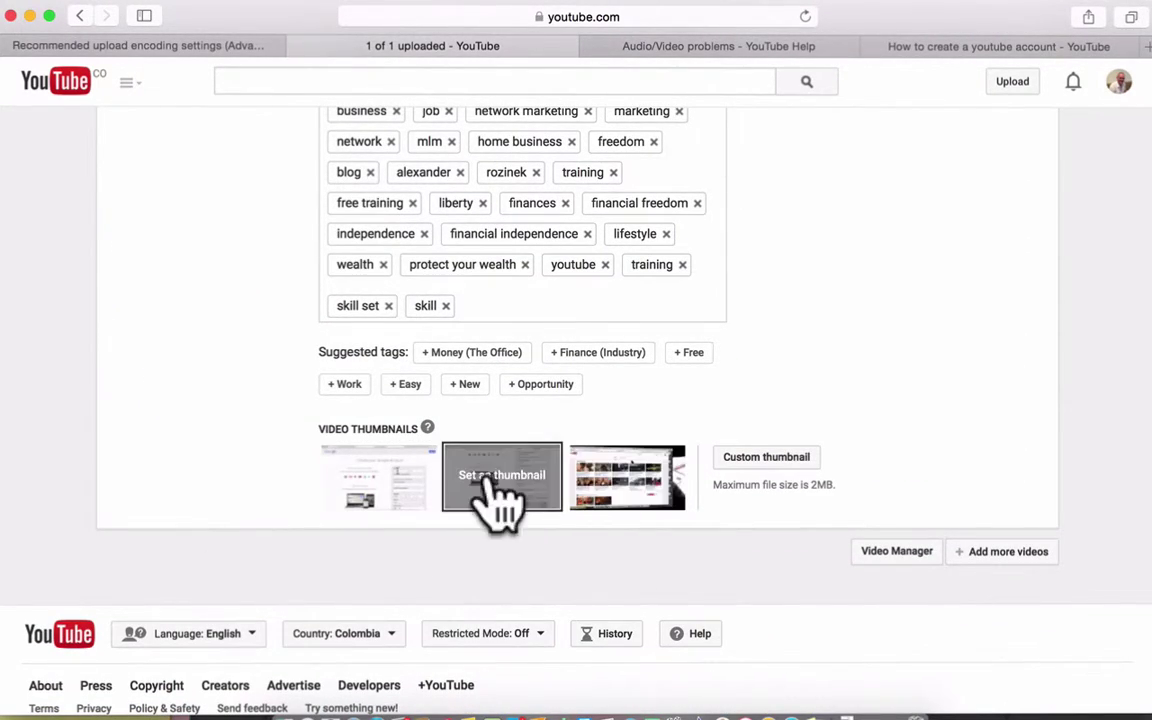
- View the file chooser for a custom thumbnail and close it without choosing an image
{"action": "left_click", "coordinate": [766, 458]}
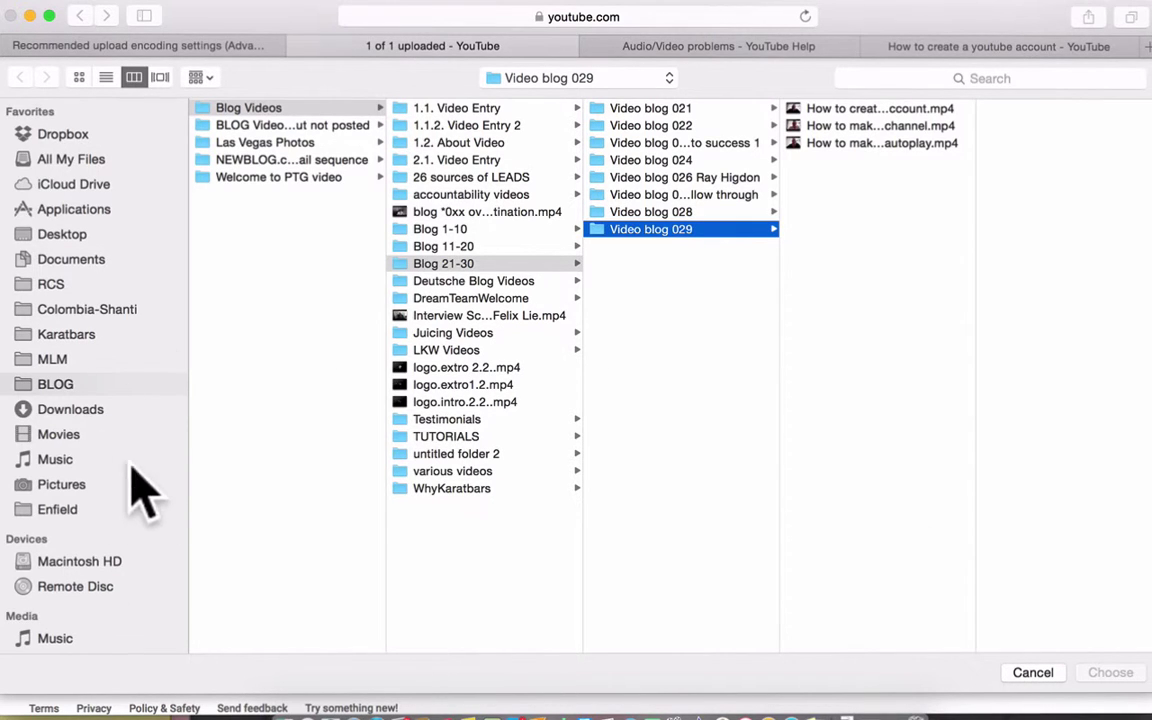
{"action": "left_click", "coordinate": [1040, 672]}
{"action": "scroll", "coordinate": [861, 296], "scroll_direction": "up", "scroll_amount": 10}
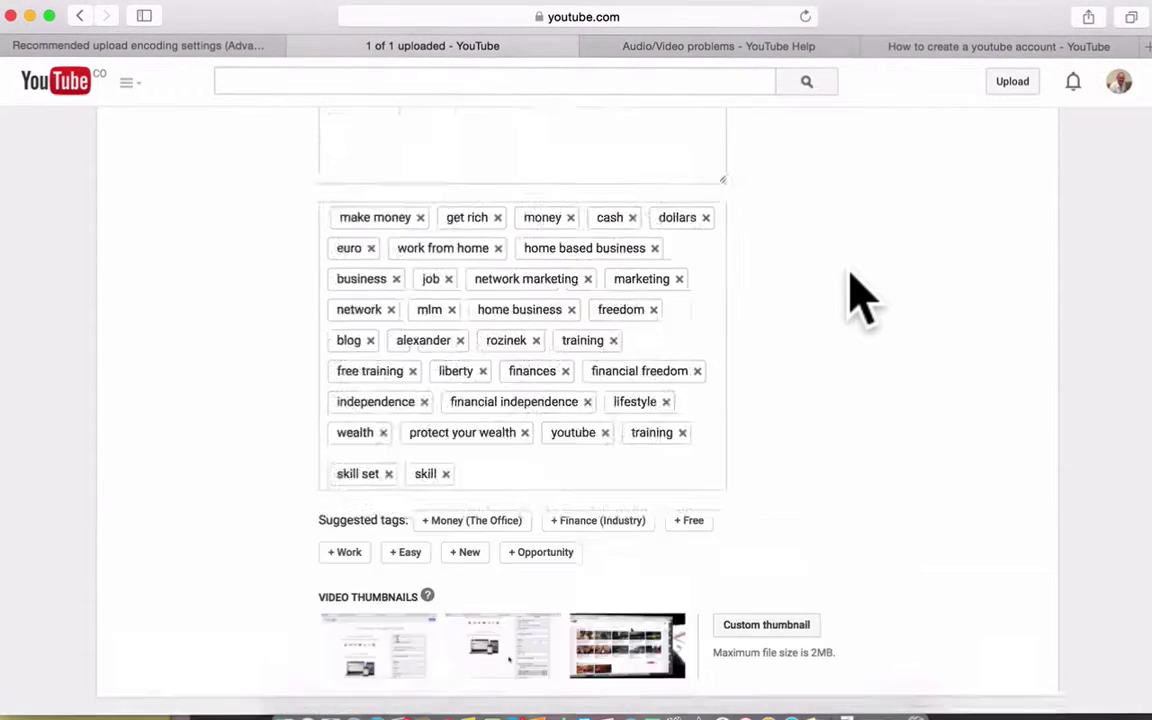